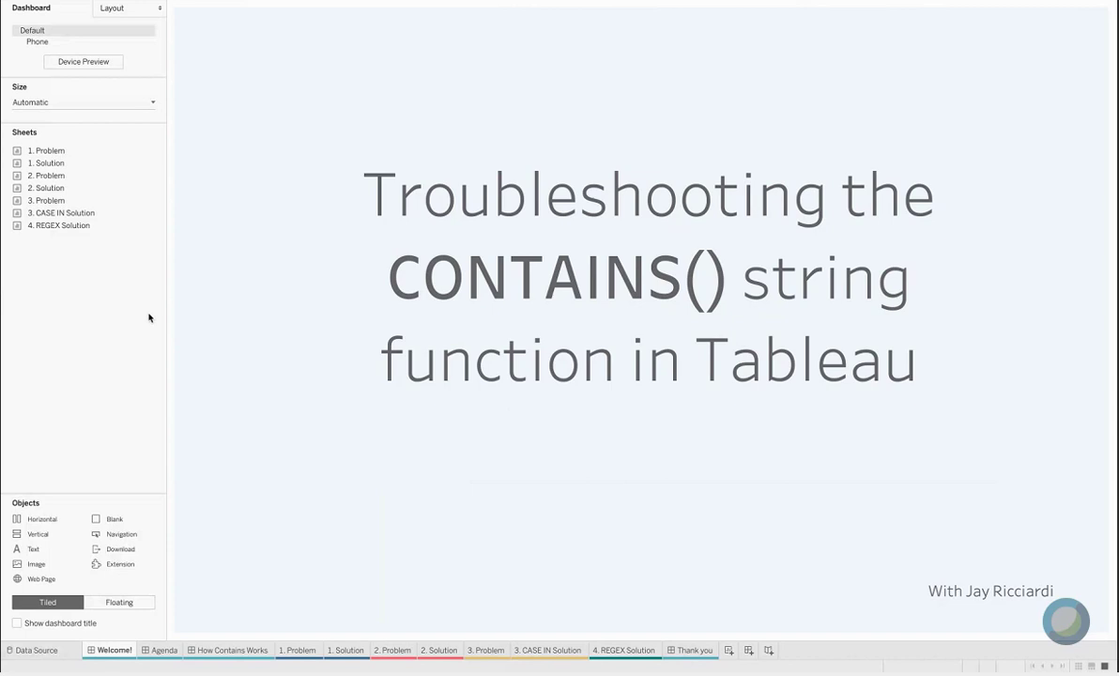
# Go to the Agenda dashboard listing how Contains() works and its four examples and pitfalls
pyautogui.click(163, 652)
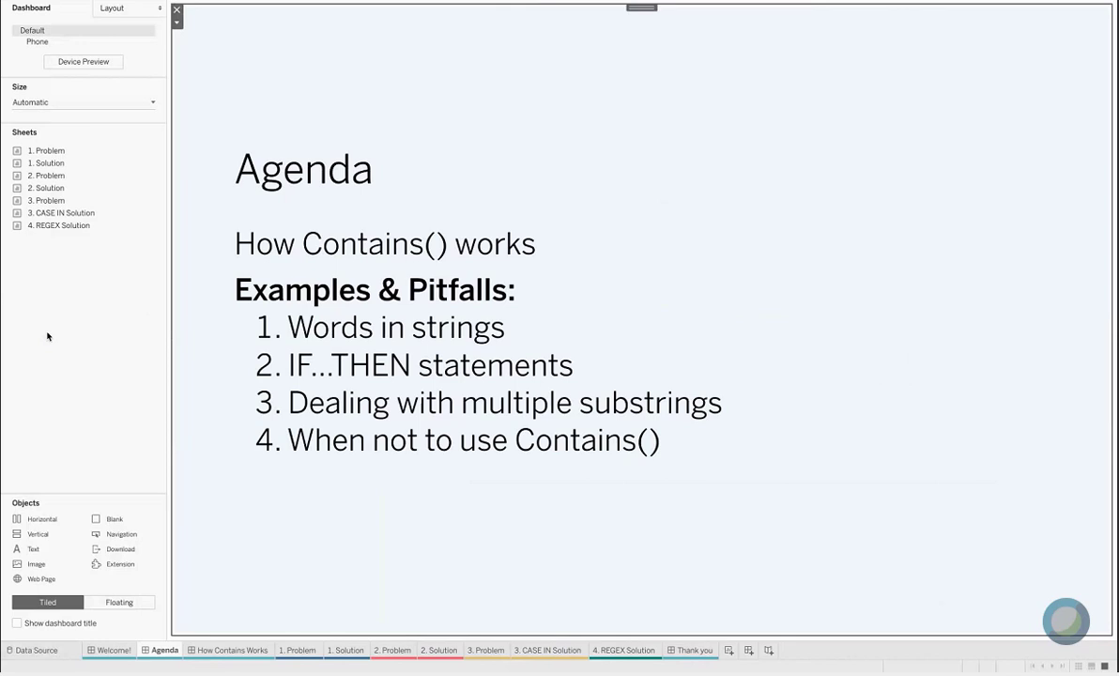
# View the How Contains Works slide, then open the 1. Problem worksheet with the URL table
pyautogui.click(231, 649)
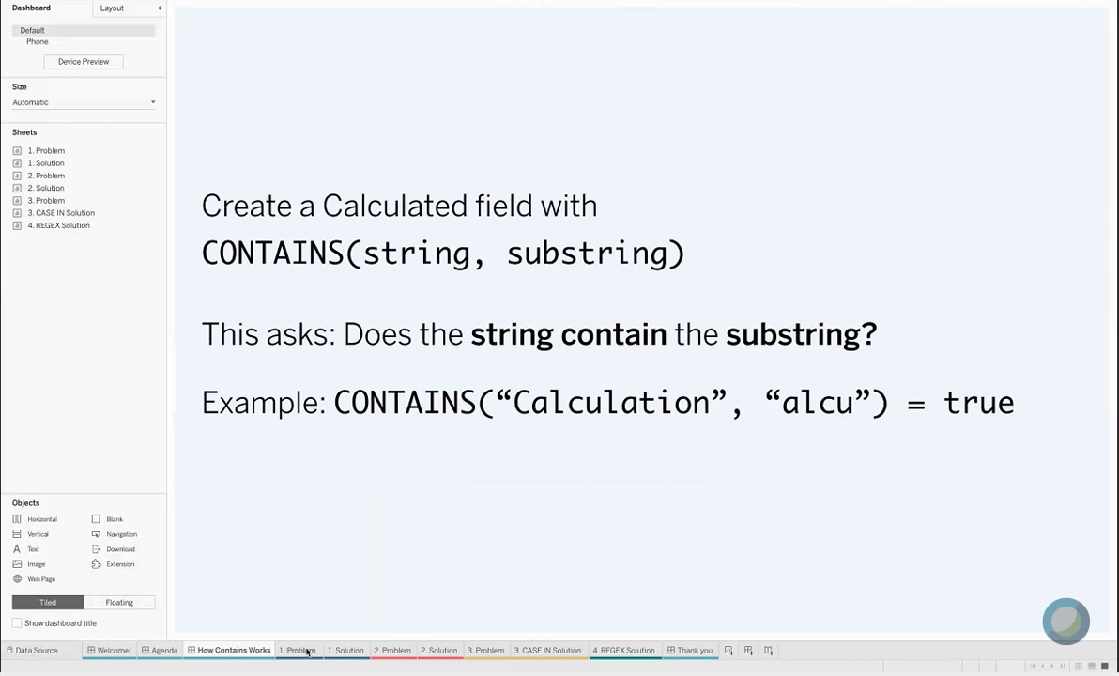
pyautogui.moveTo(299, 652)
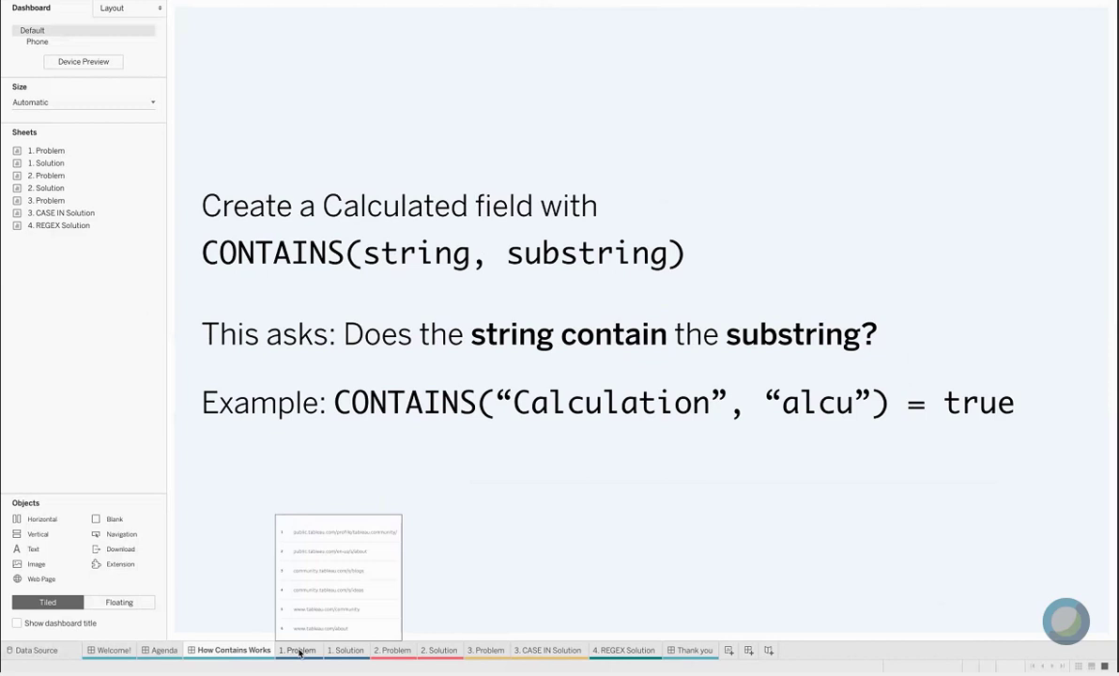
pyautogui.click(299, 651)
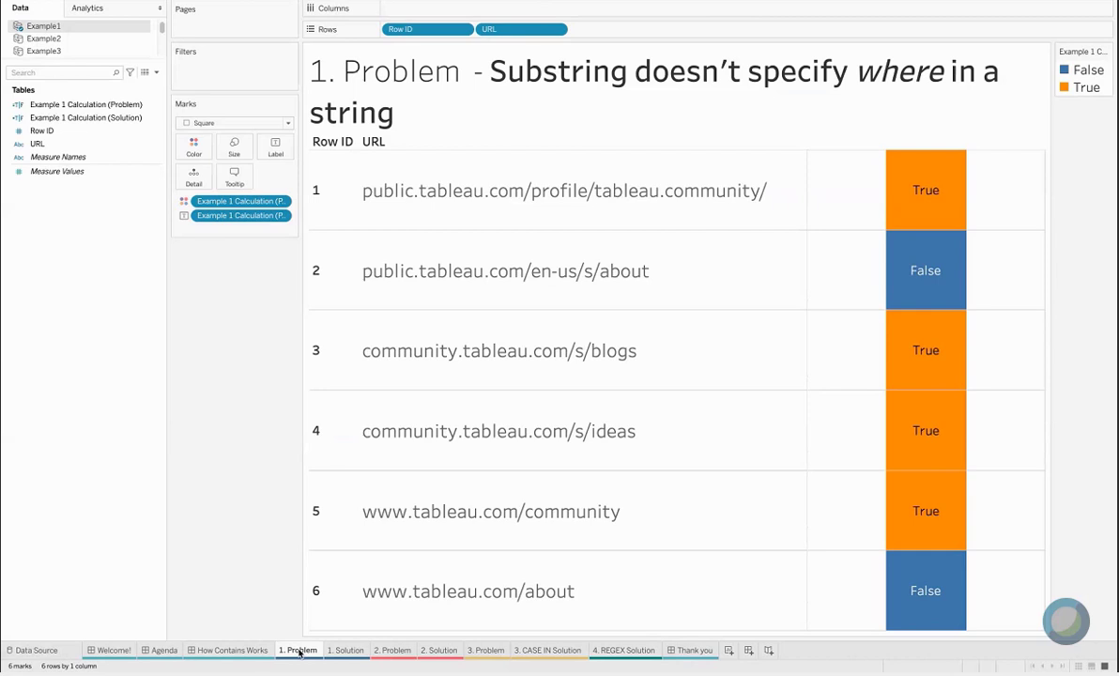
# Highlight URL rows 3 and 4 and bring up the Example 1 Calculation (Problem) field's options
pyautogui.click(310, 383)
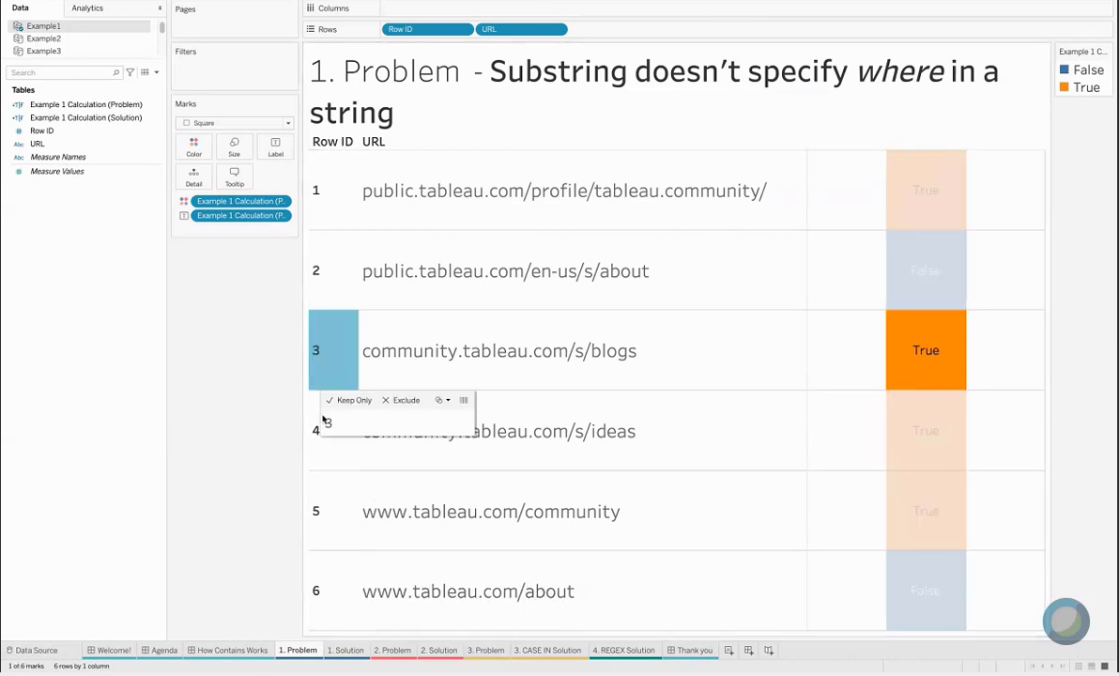
pyautogui.keyDown('ctrl'); pyautogui.click(320, 450); pyautogui.keyUp('ctrl')
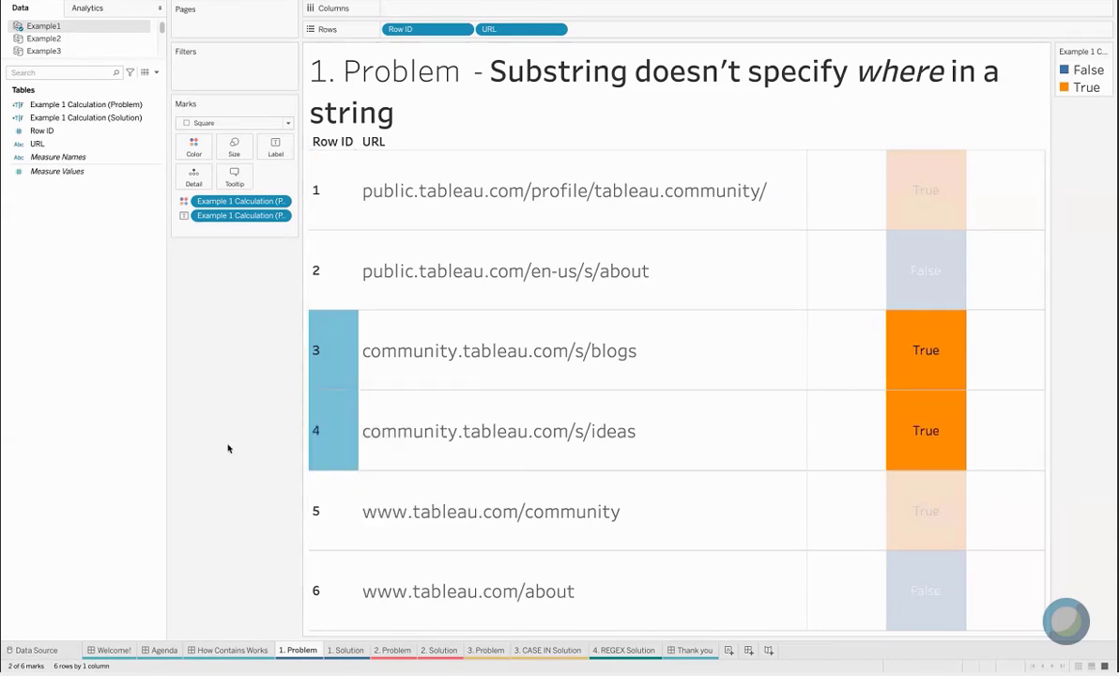
pyautogui.click(158, 106)
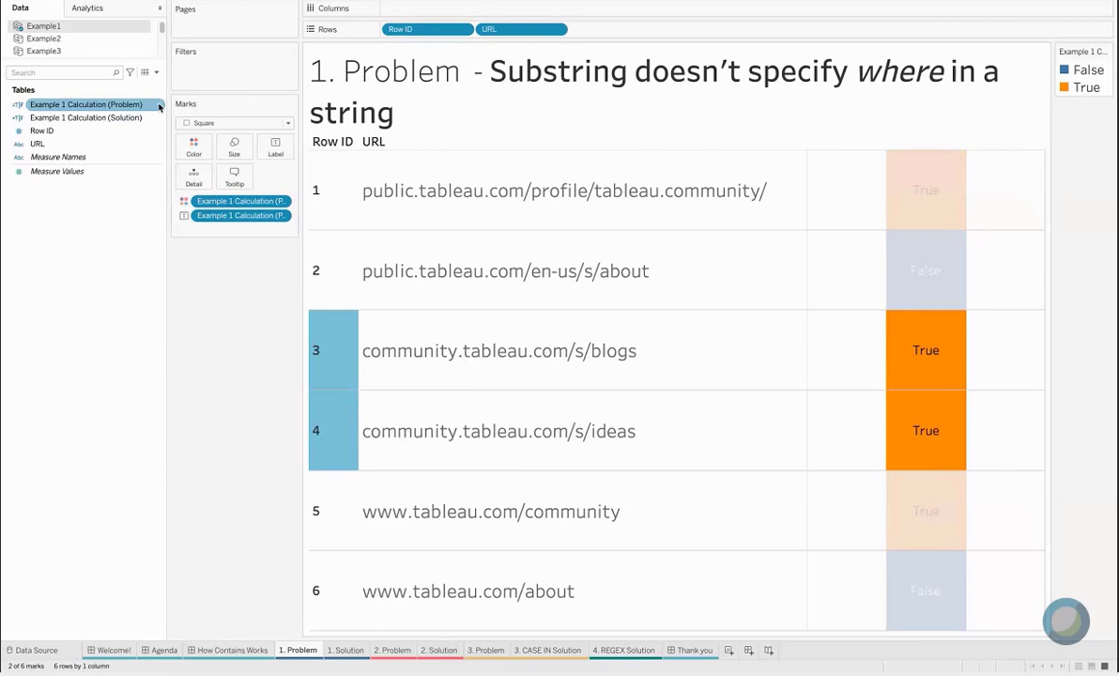
pyautogui.click(158, 106)
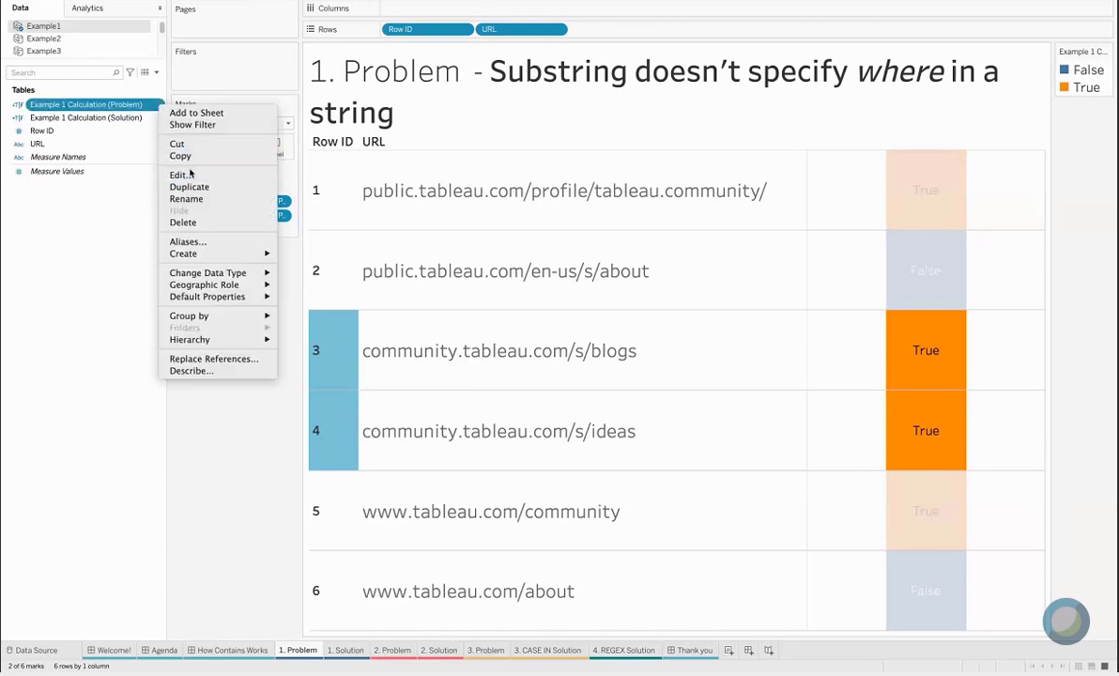
# Open the Example 1 Calculation (Problem) formula and highlight its [URL] and "community" arguments
pyautogui.click(192, 173)
pyautogui.keyDown('ctrl'); pyautogui.scroll(3, 185, 266); pyautogui.keyUp('ctrl')
pyautogui.keyDown('ctrl'); pyautogui.scroll(1, 185, 267); pyautogui.keyUp('ctrl')
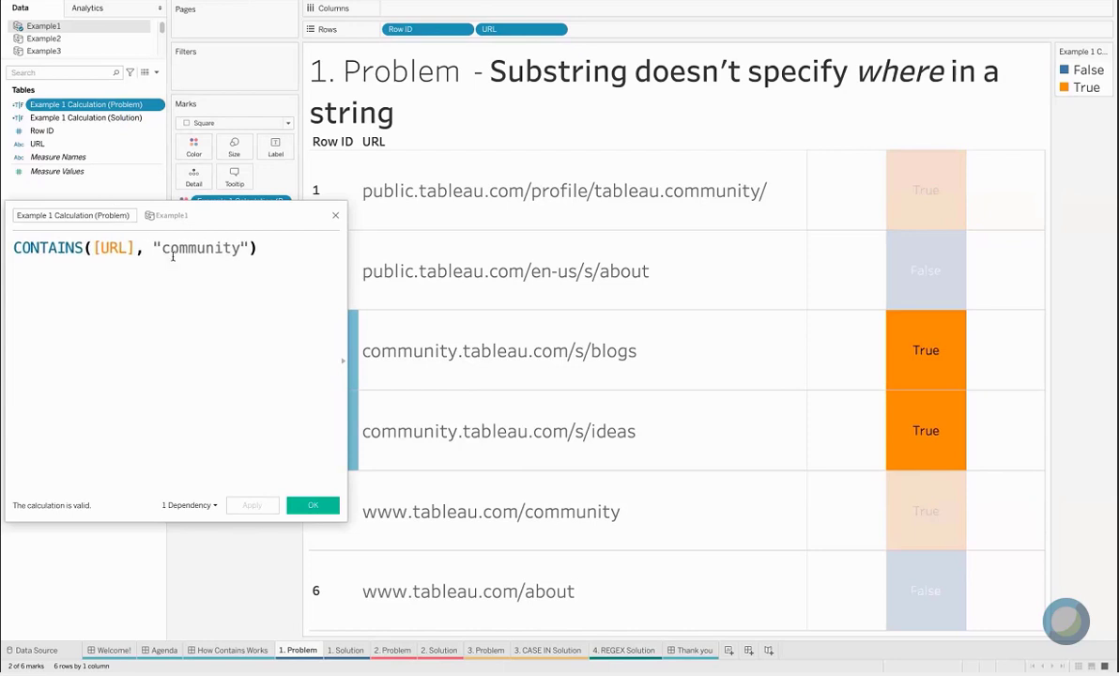
pyautogui.doubleClick(118, 247)
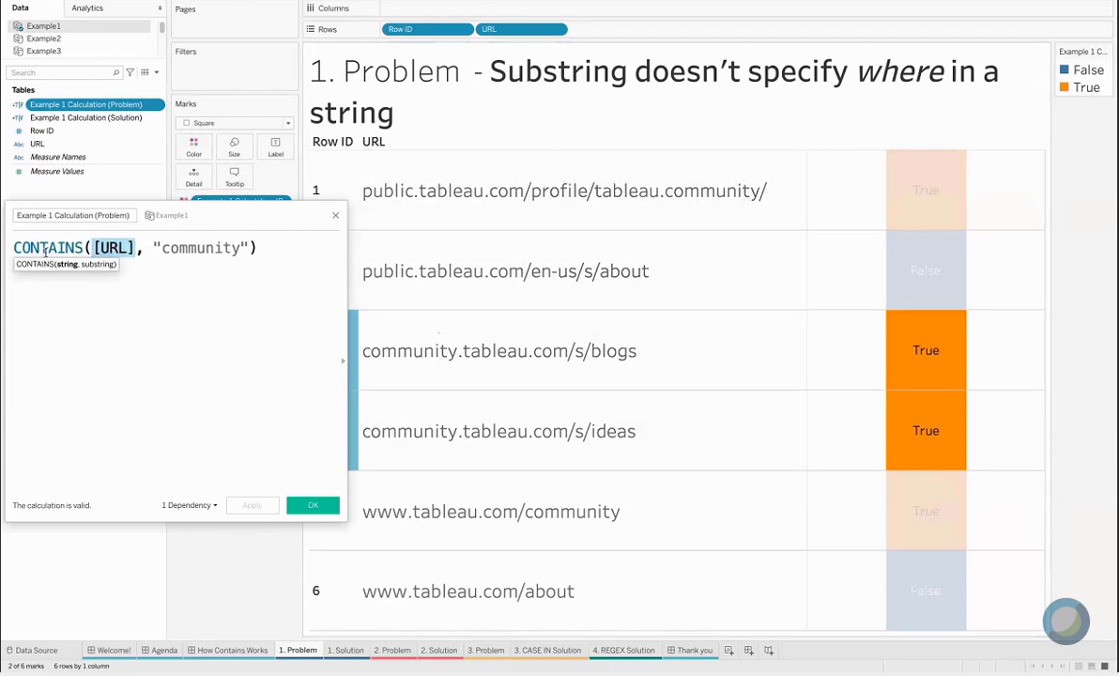
pyautogui.moveTo(157, 247); pyautogui.dragTo(238, 244)
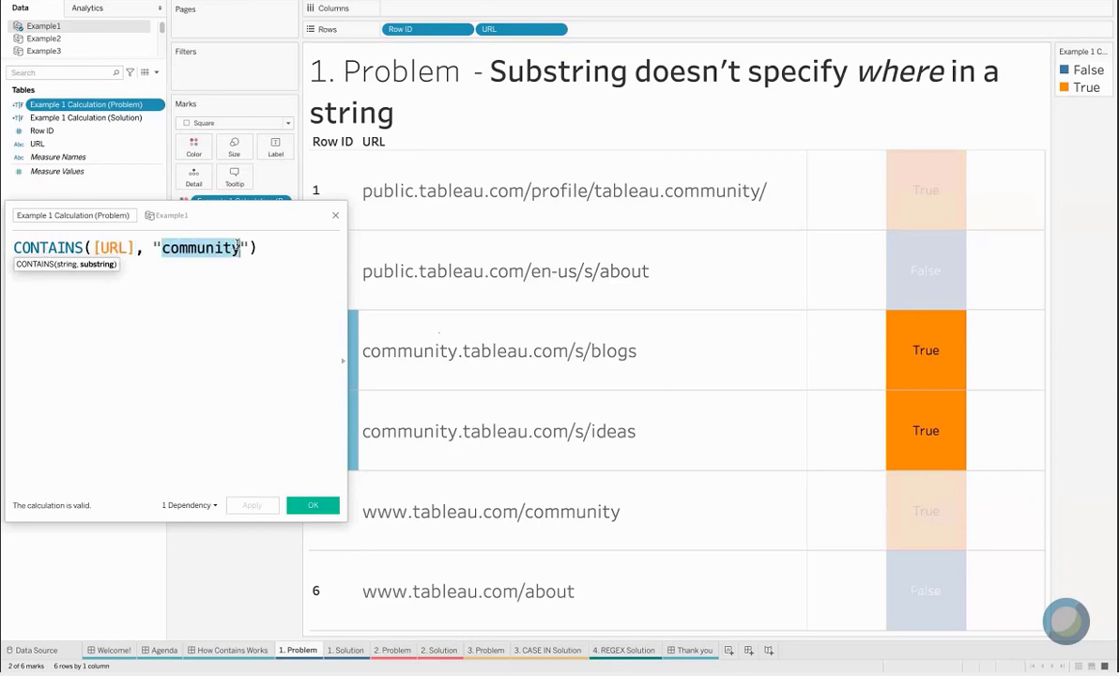
pyautogui.moveTo(345, 240); pyautogui.dragTo(302, 241)
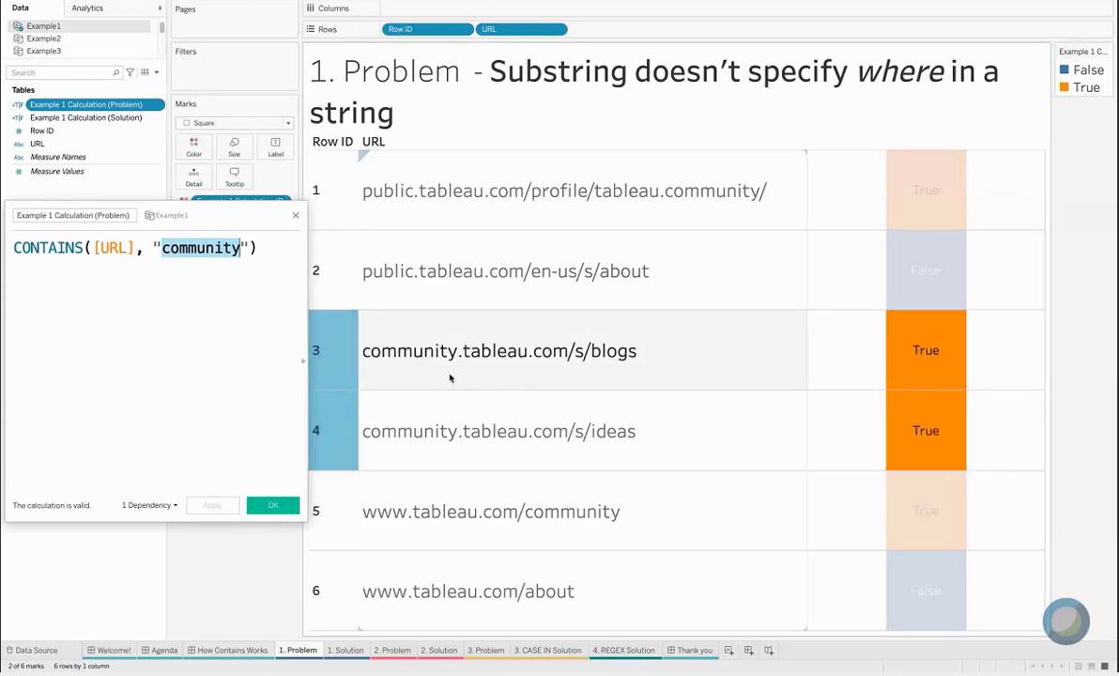
# Highlight rows 1 and 5, whose URLs also contain community, then place the caret after community
pyautogui.click(324, 193)
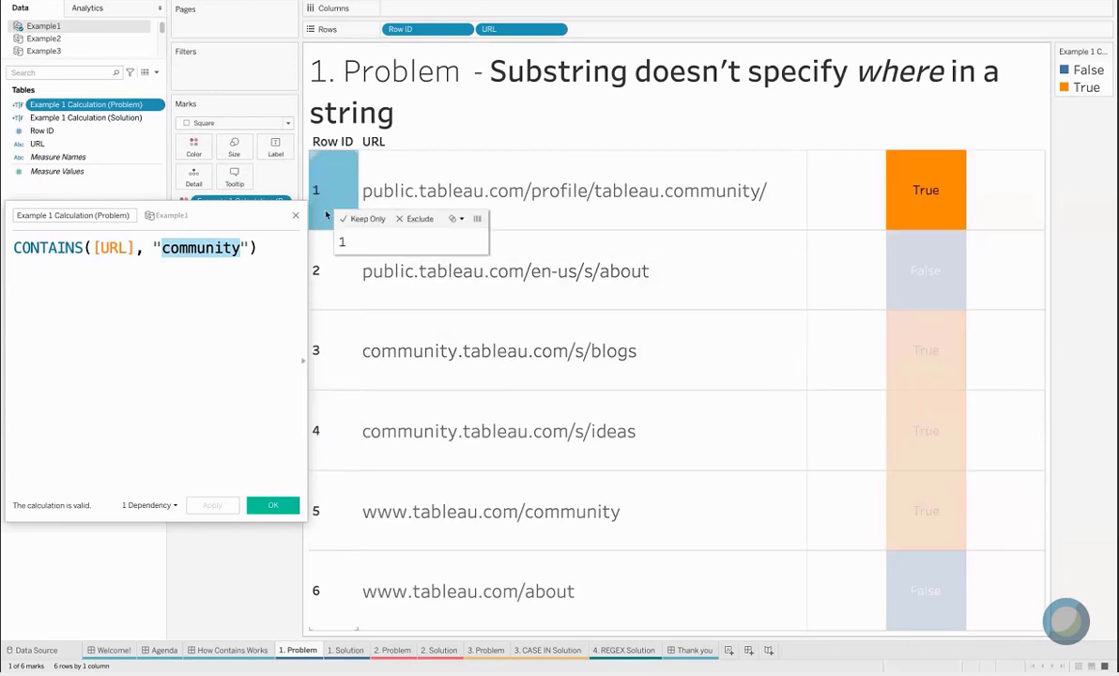
pyautogui.keyDown('ctrl'); pyautogui.click(332, 500); pyautogui.keyUp('ctrl')
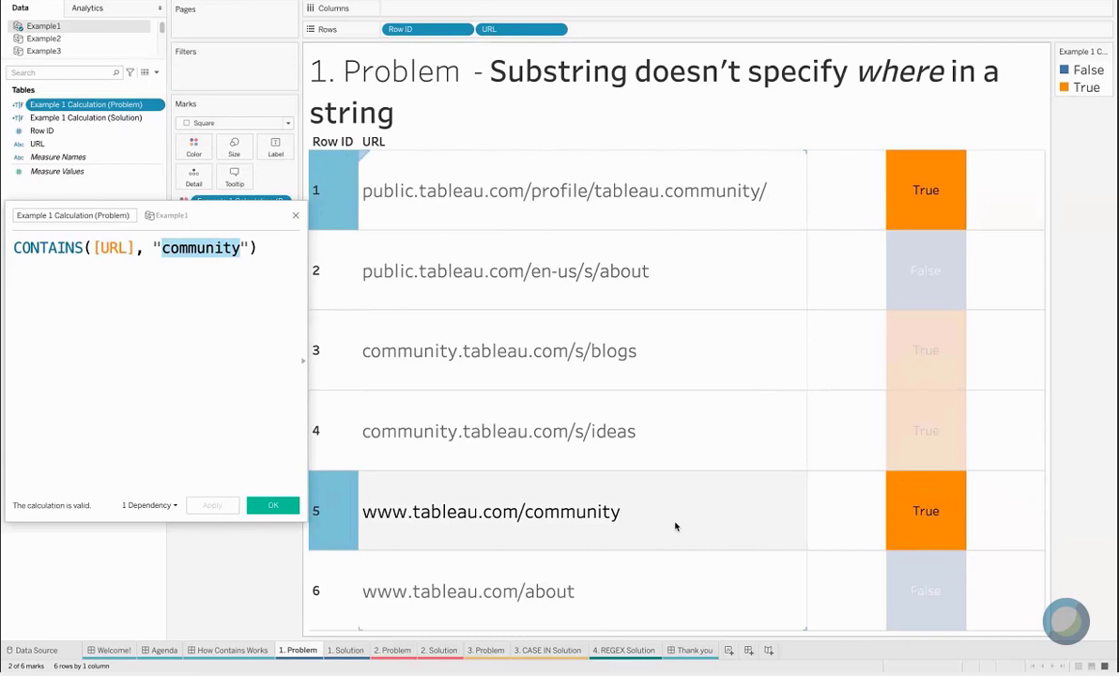
pyautogui.click(255, 261)
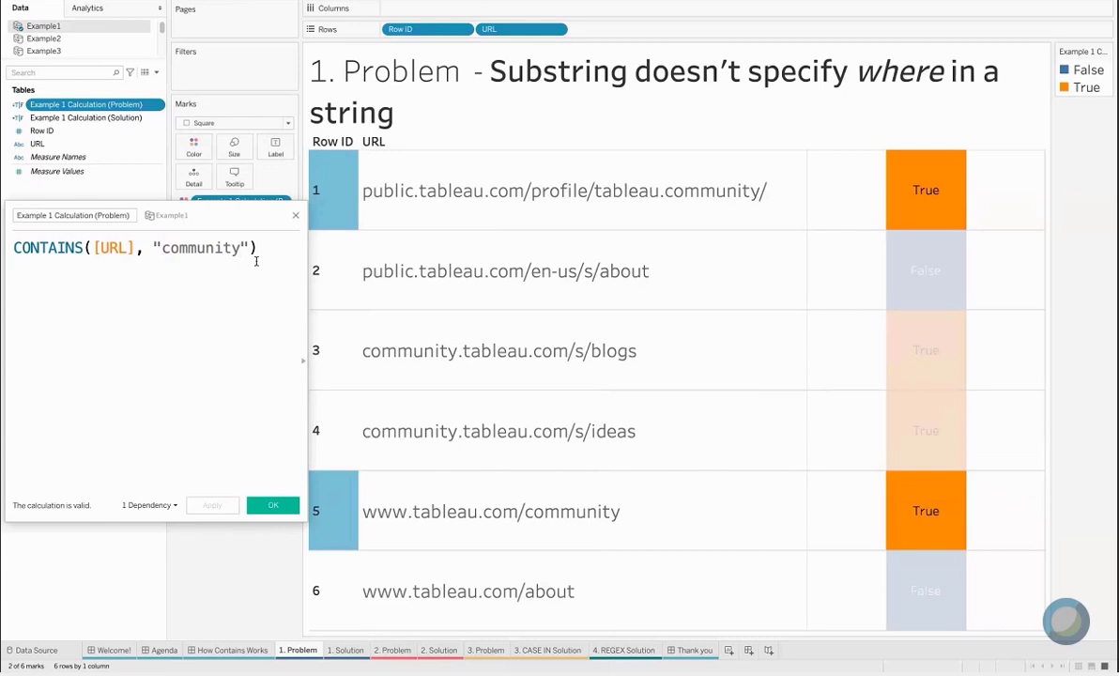
# Change the formula to CONTAINS([URL], "community.tableau") so only rows 3 and 4 stay True
pyautogui.write('.ta')
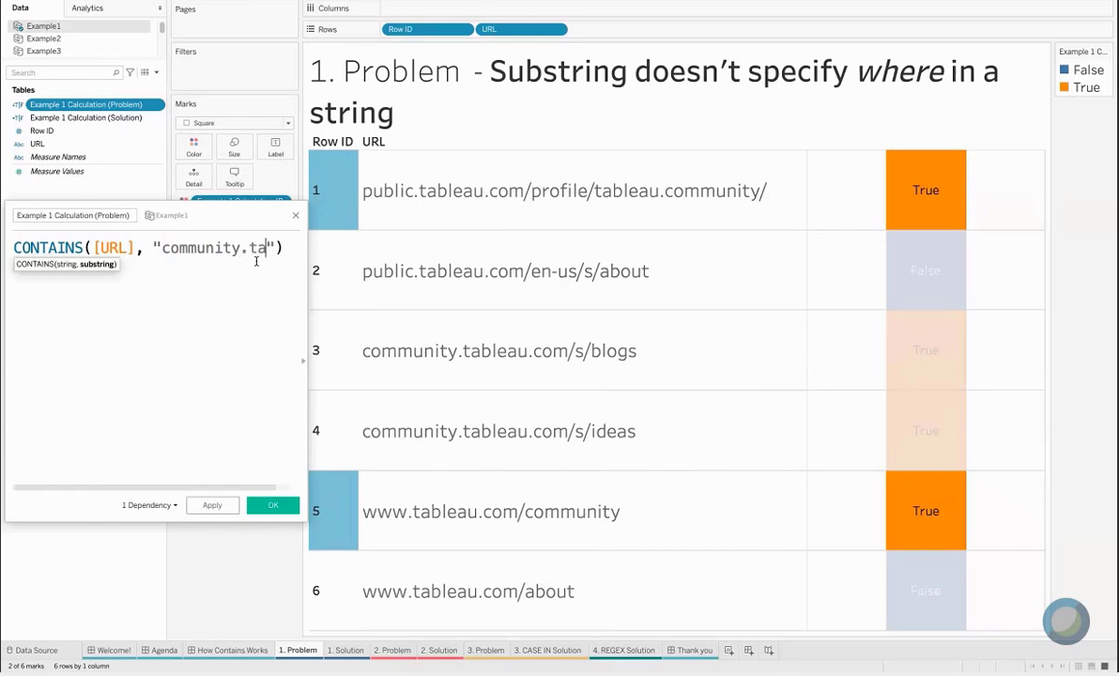
pyautogui.write('bleau')
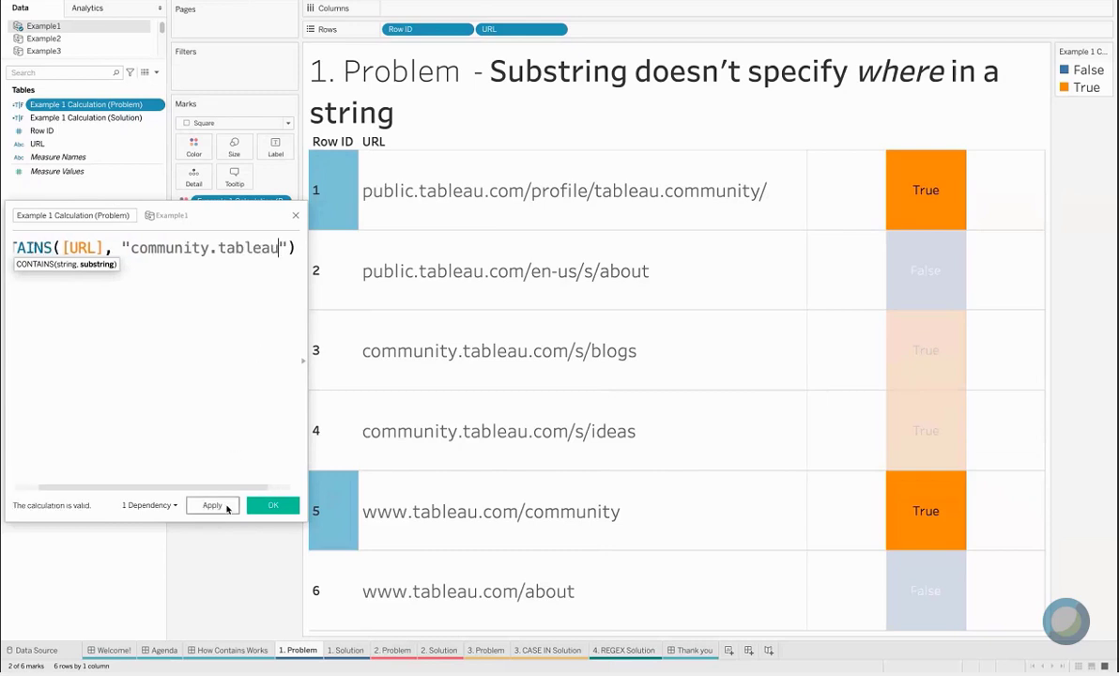
pyautogui.click(224, 506)
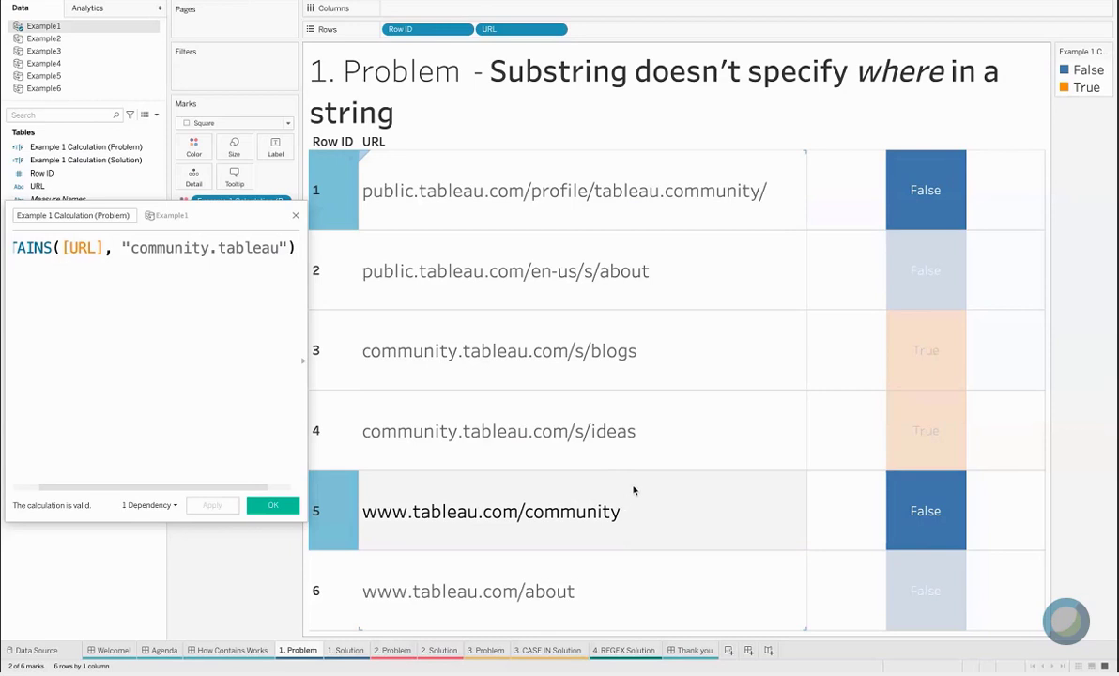
pyautogui.click(359, 333)
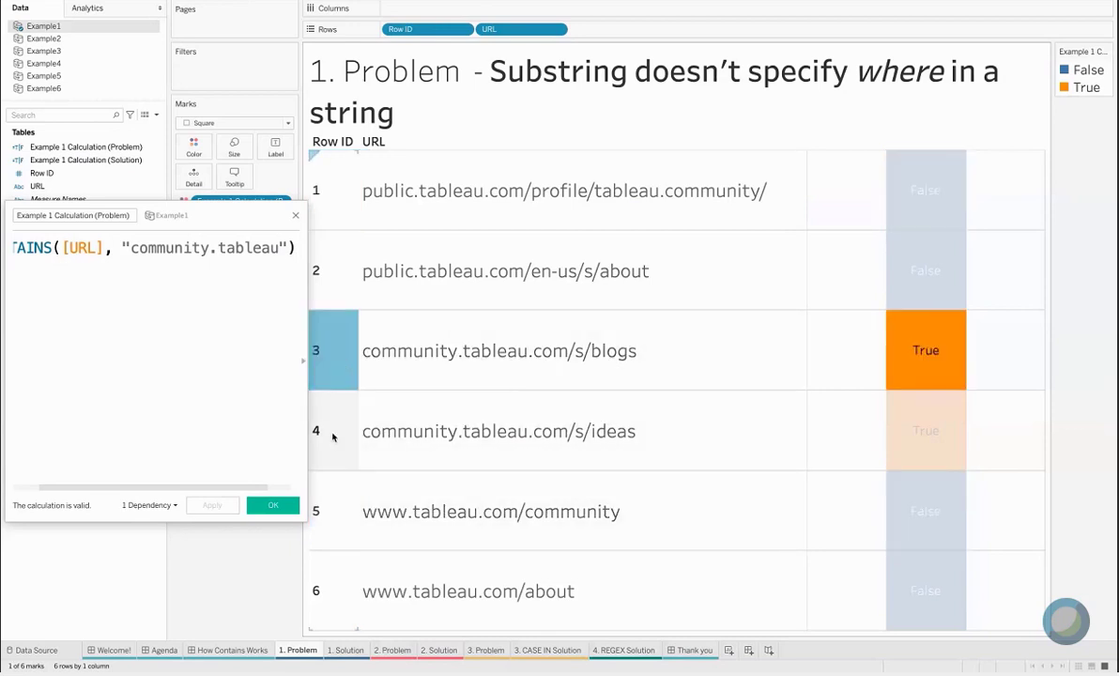
pyautogui.keyDown('ctrl'); pyautogui.click(332, 436); pyautogui.keyUp('ctrl')
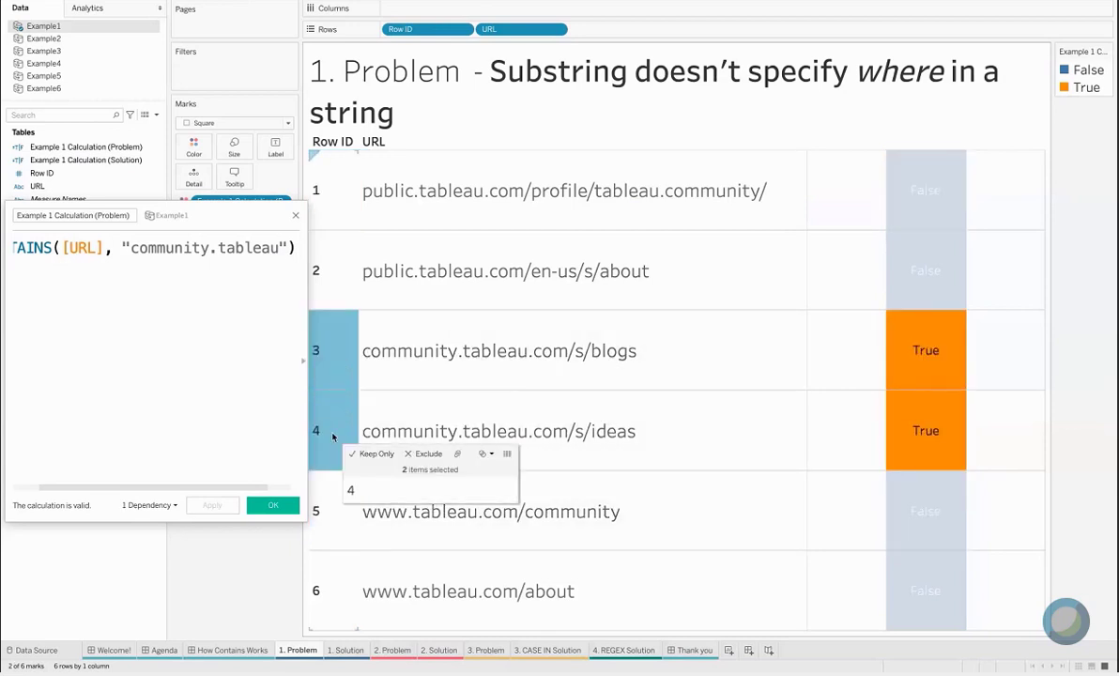
pyautogui.click(296, 219)
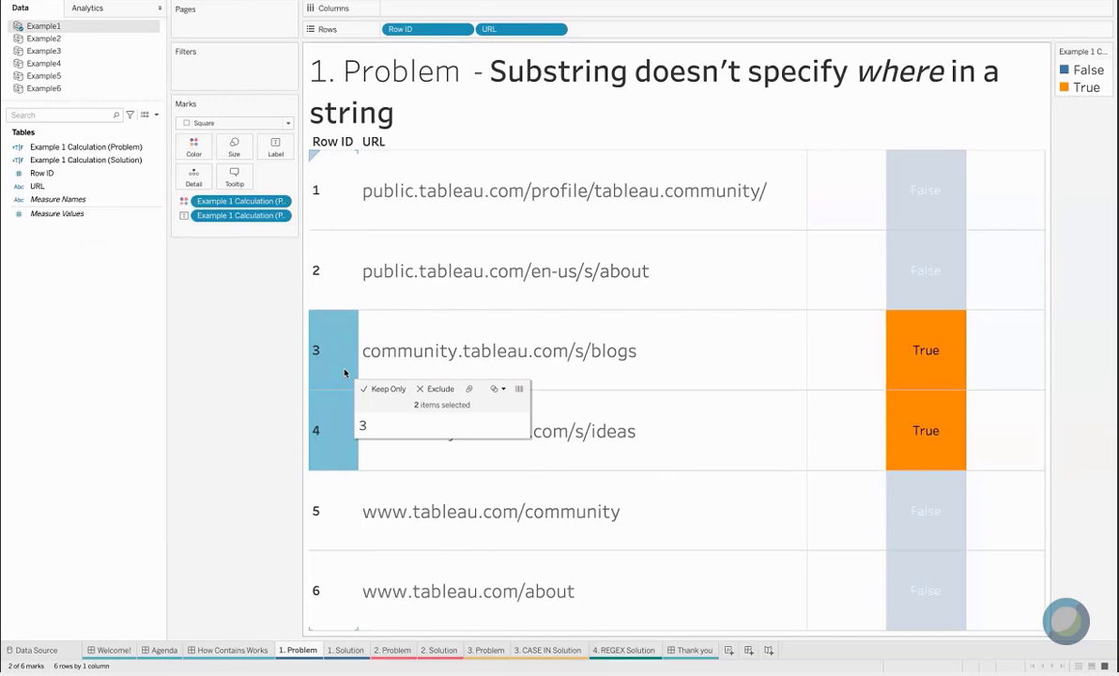
pyautogui.click(391, 650)
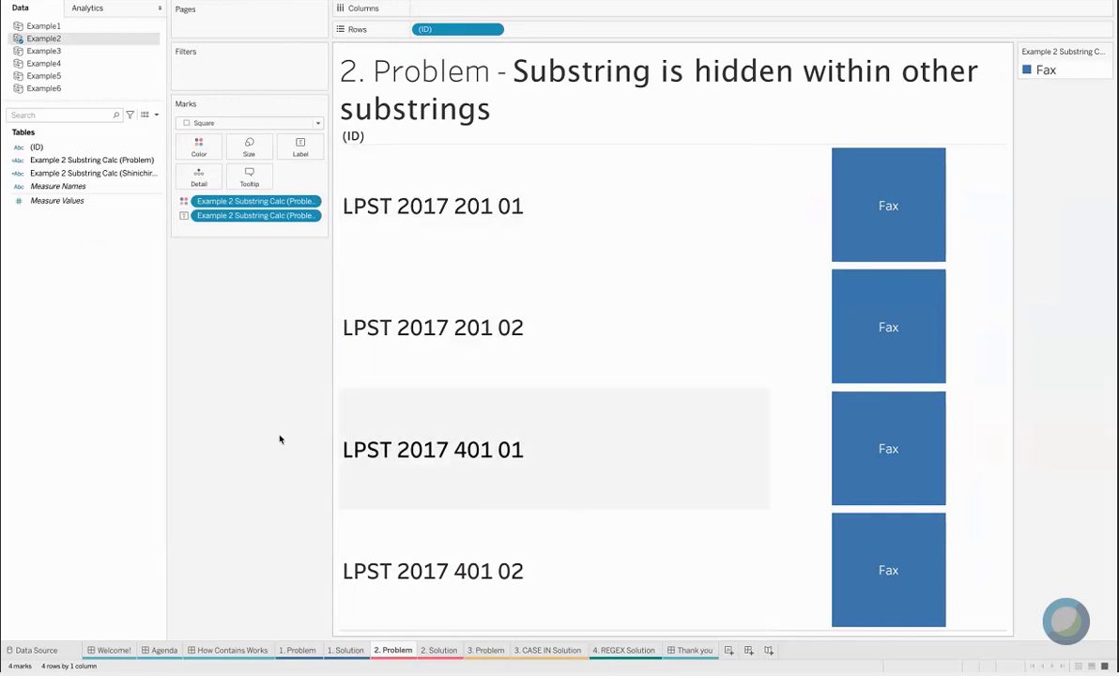
pyautogui.click(158, 161)
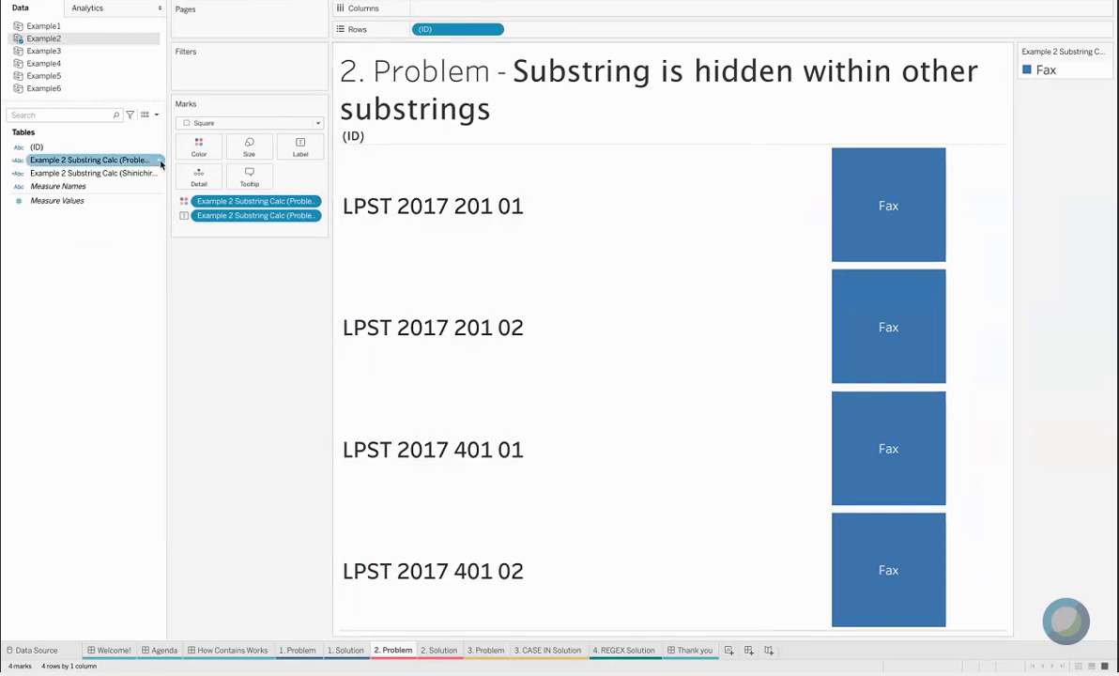
pyautogui.click(161, 164)
pyautogui.click(180, 230)
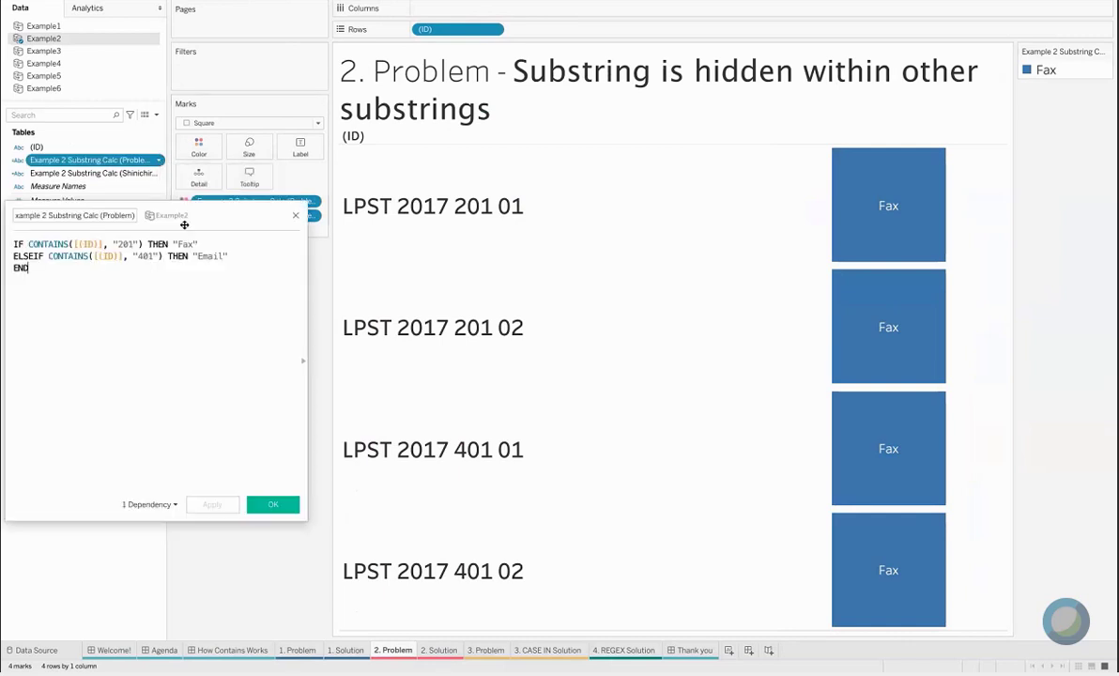
pyautogui.hotkey('ctrl', '+')
pyautogui.hotkey('ctrl', '+')
pyautogui.hotkey('ctrl', '+')
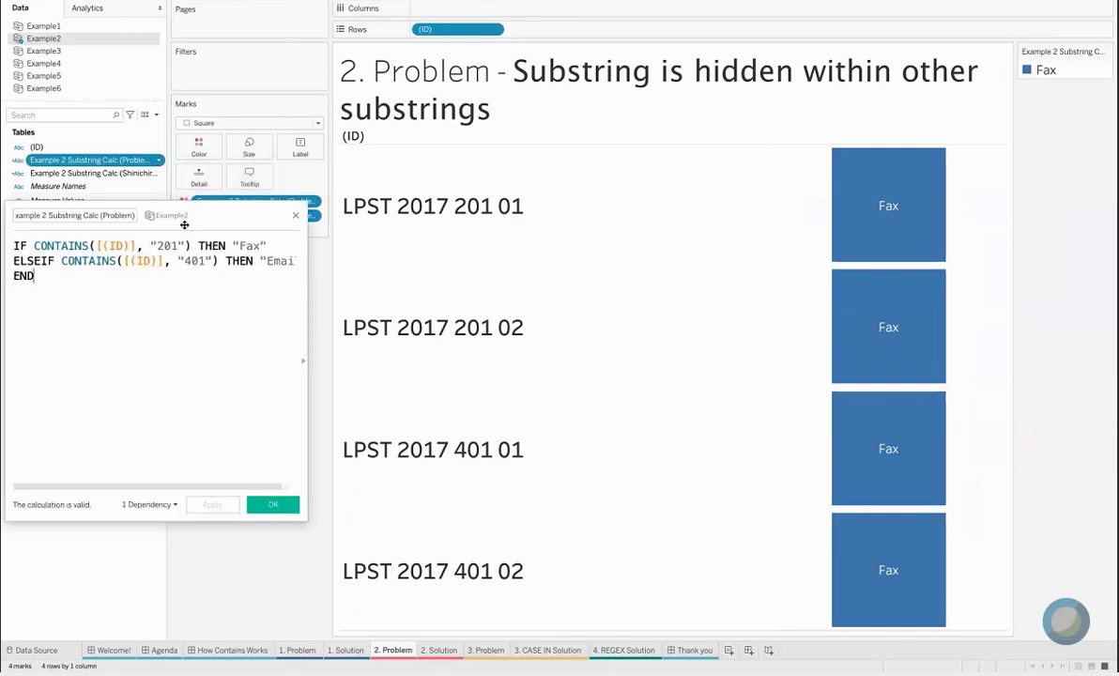
pyautogui.moveTo(307, 246); pyautogui.dragTo(330, 248)
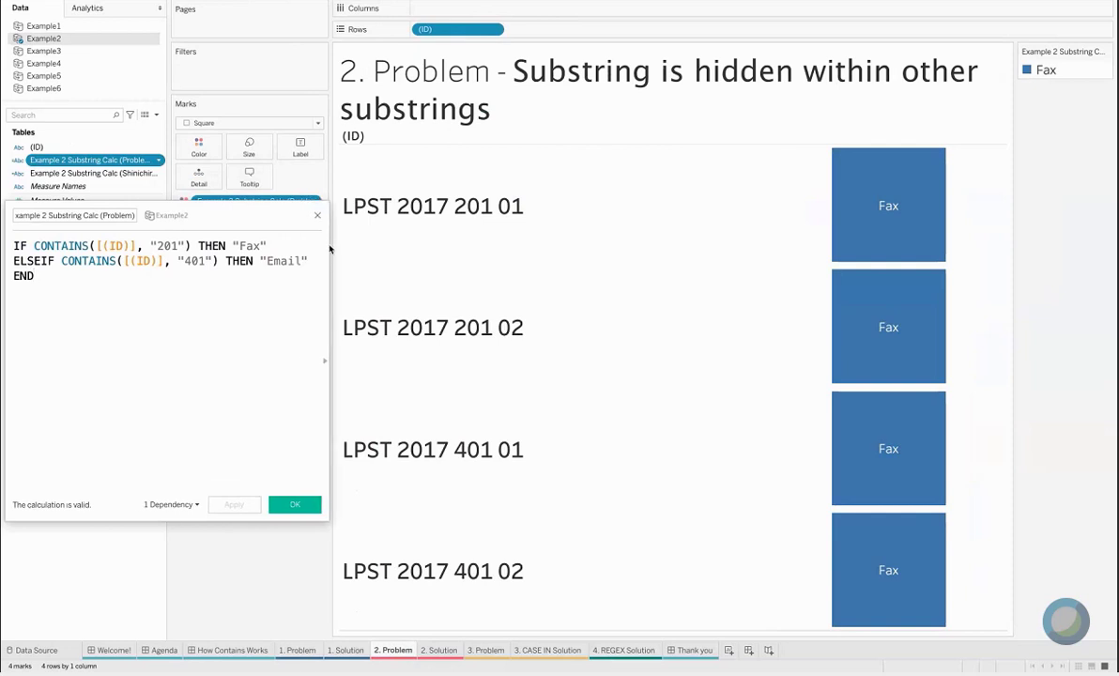
pyautogui.click(129, 245)
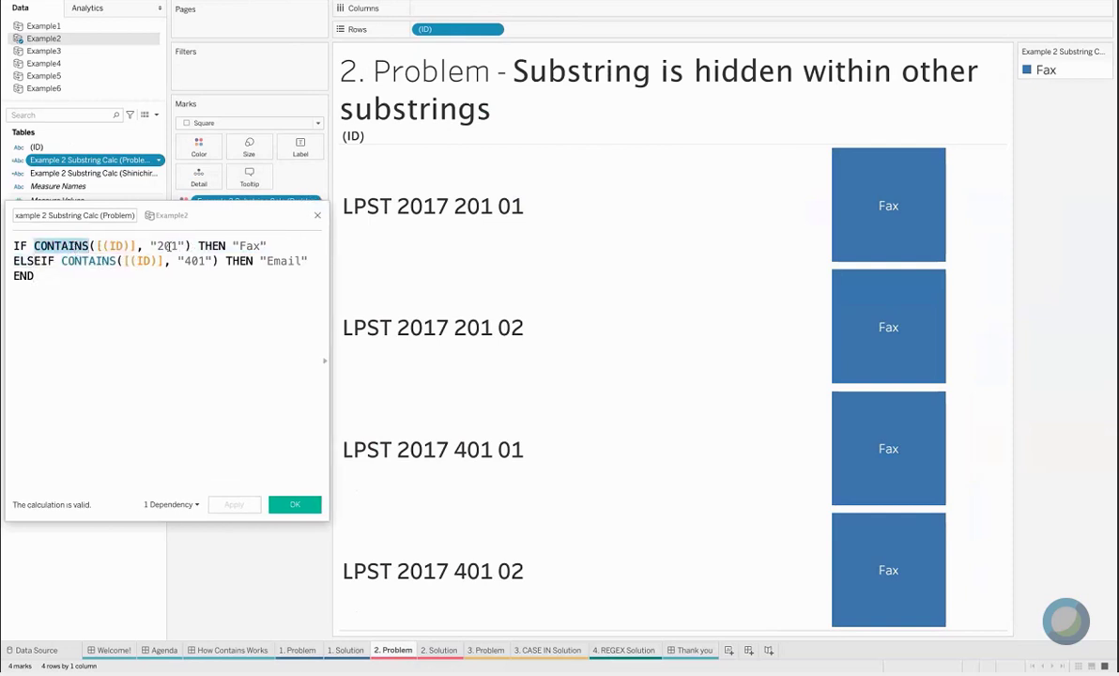
pyautogui.moveTo(157, 245); pyautogui.dragTo(266, 245)
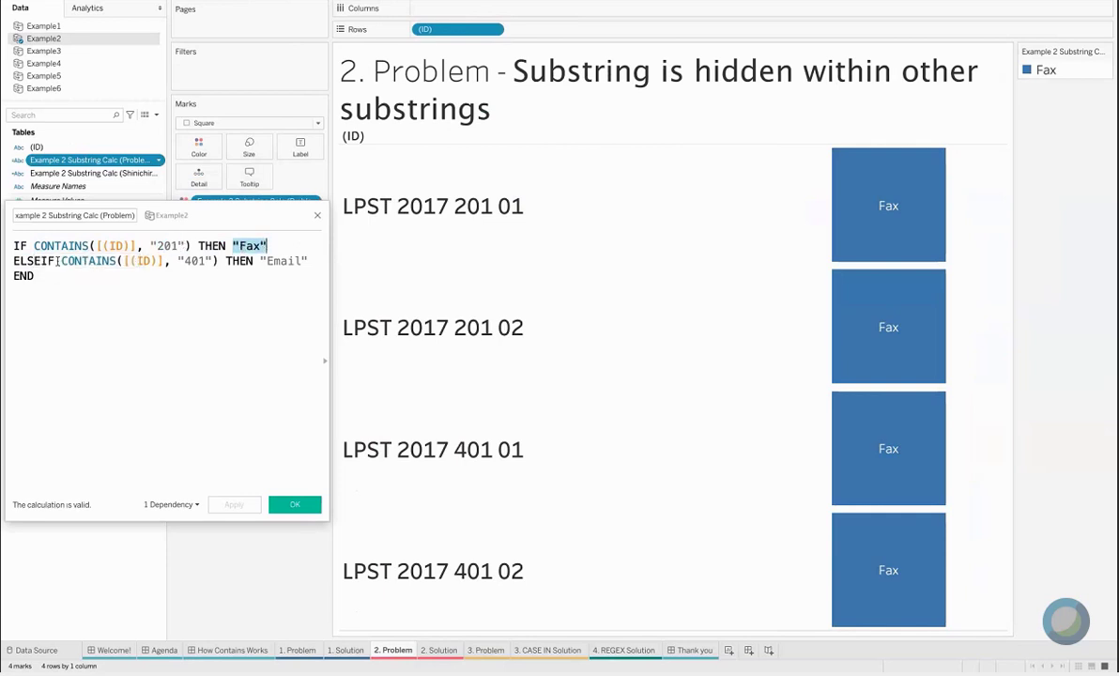
pyautogui.moveTo(62, 260); pyautogui.dragTo(214, 265)
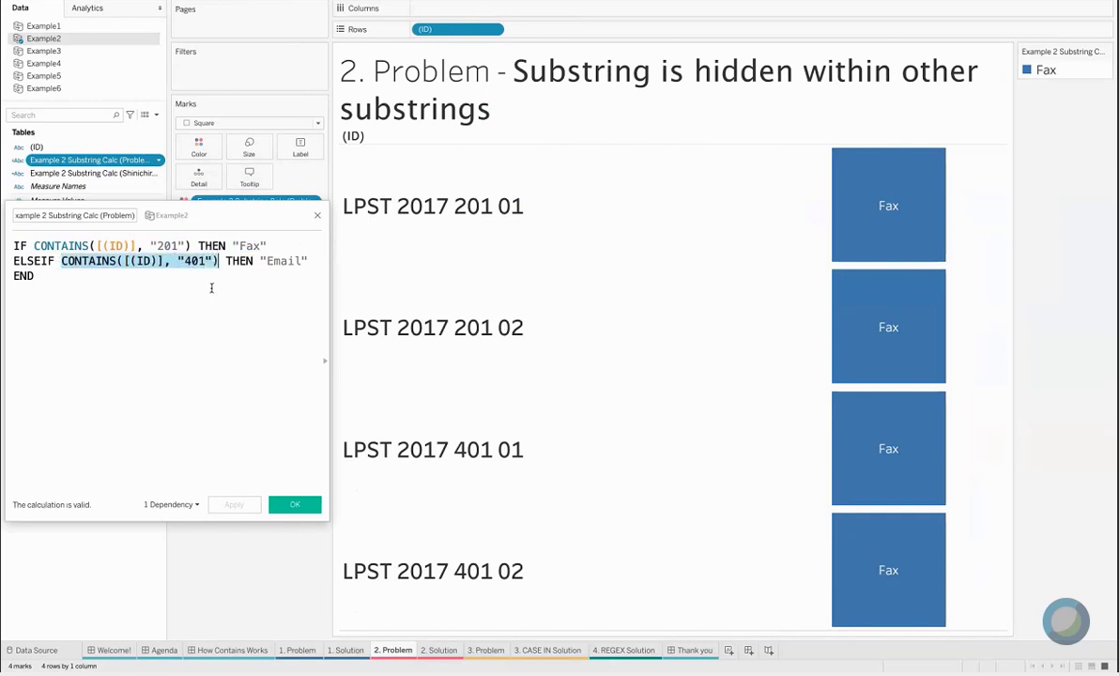
pyautogui.click(211, 286)
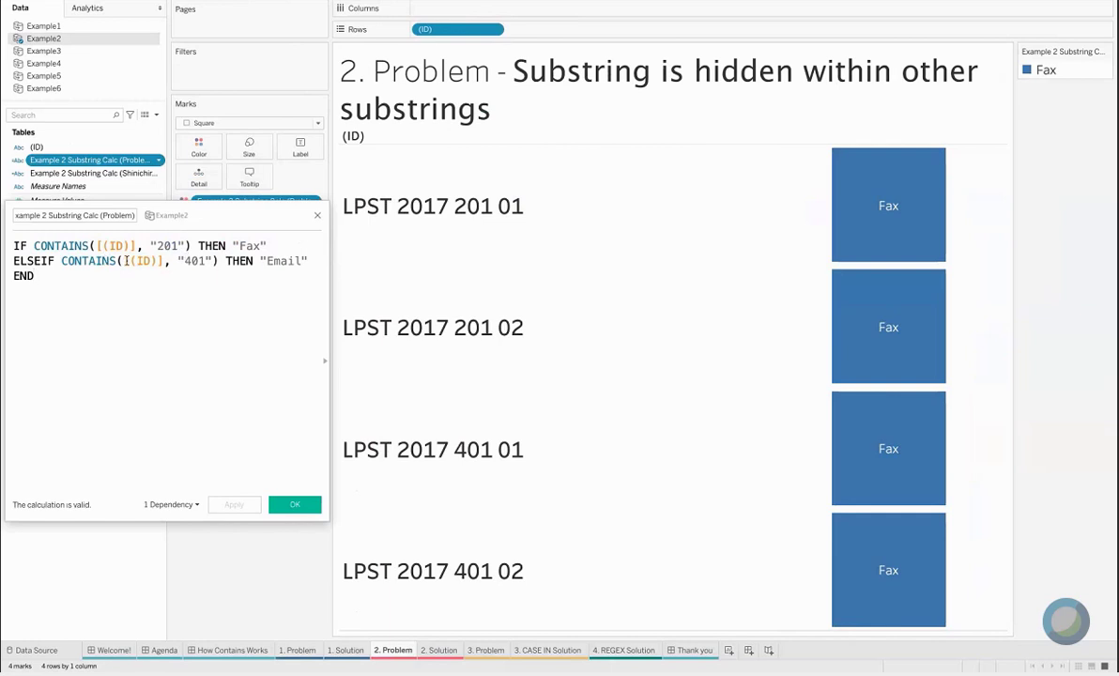
pyautogui.moveTo(125, 261); pyautogui.dragTo(205, 263)
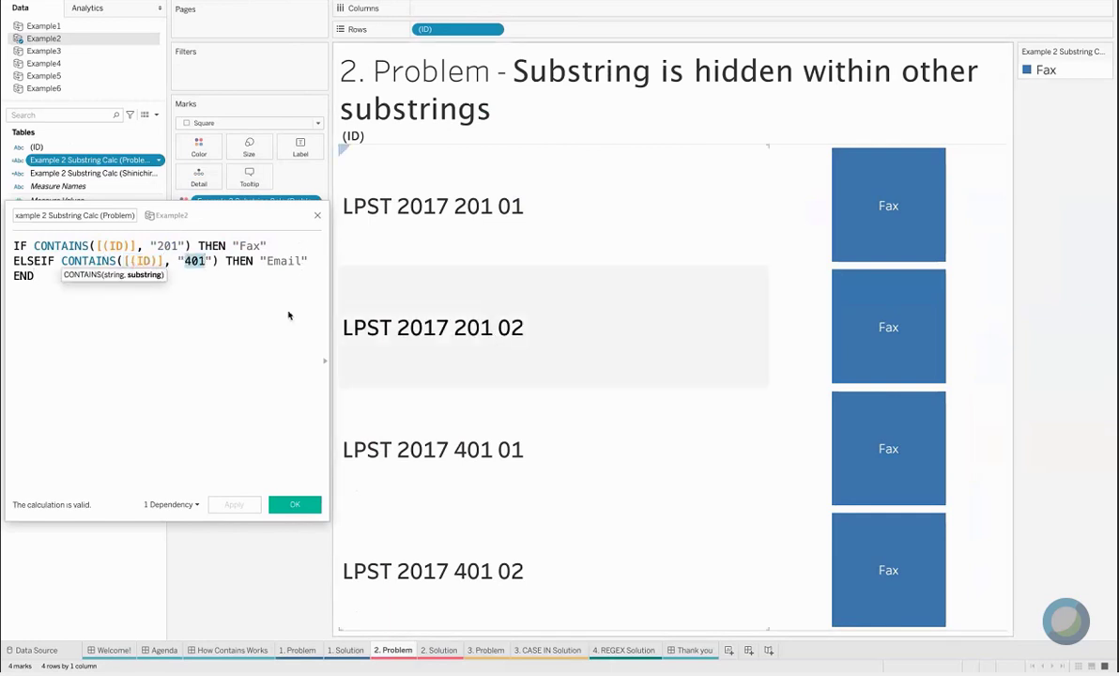
pyautogui.click(442, 251)
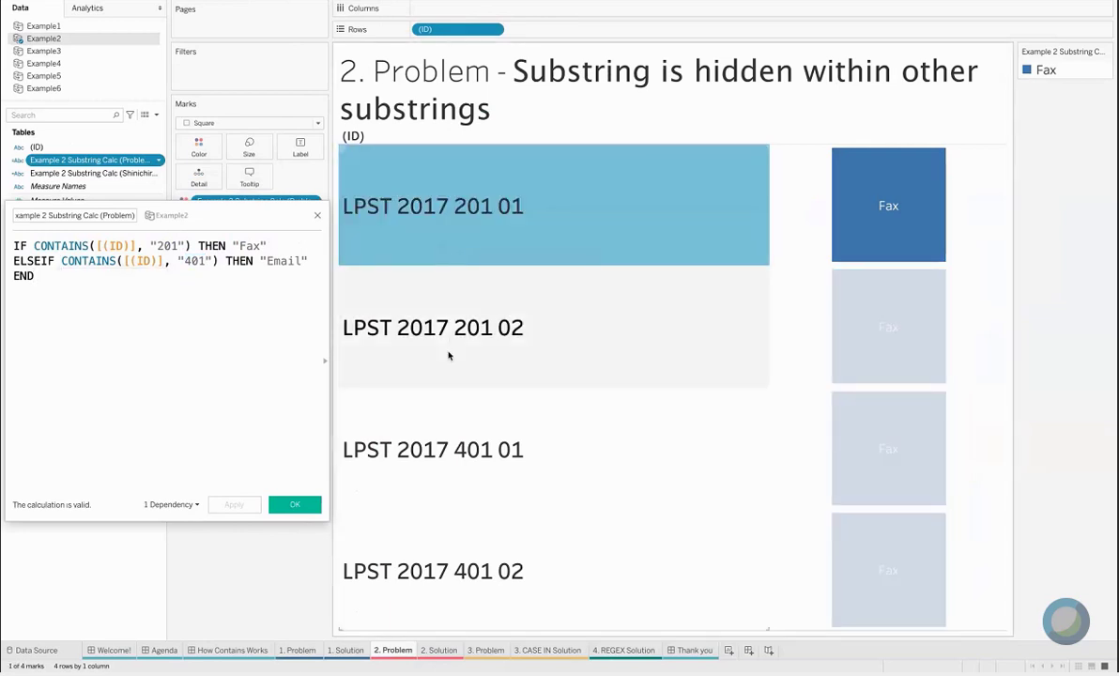
pyautogui.keyDown('ctrl'); pyautogui.click(417, 326); pyautogui.keyUp('ctrl')
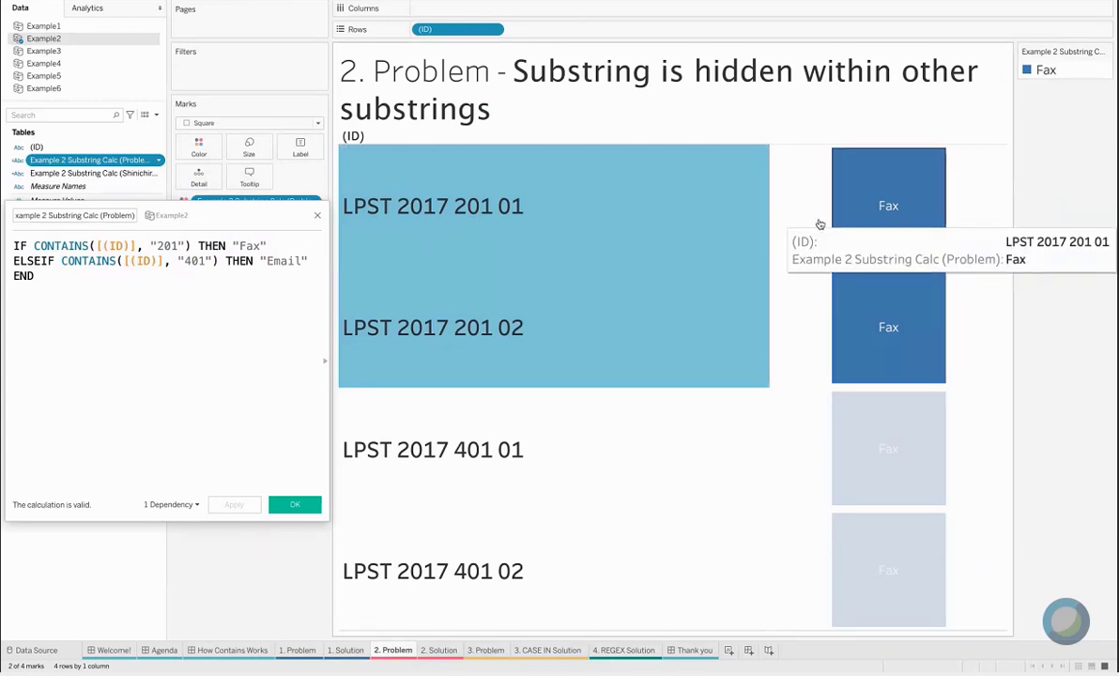
pyautogui.moveTo(849, 319)
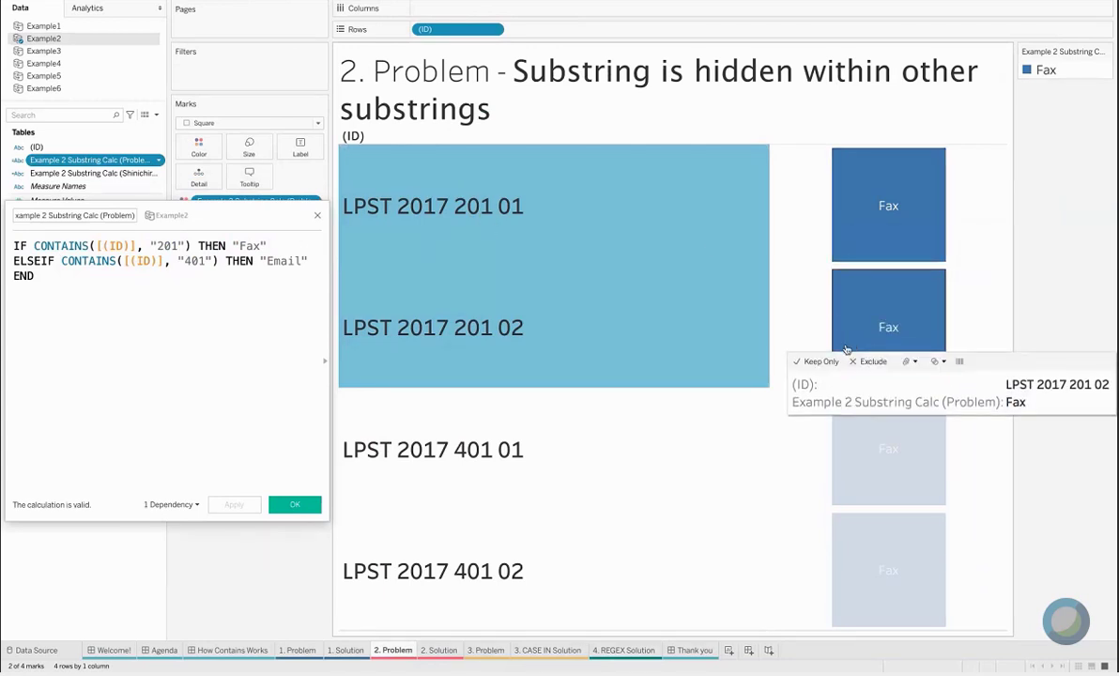
pyautogui.click(599, 447)
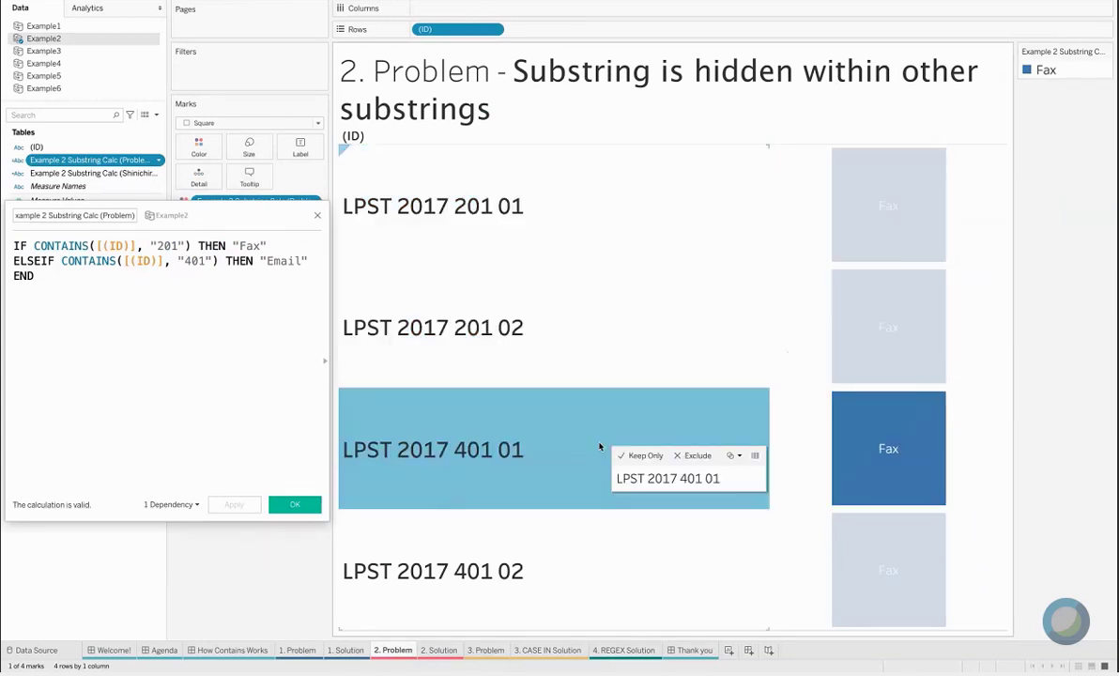
pyautogui.keyDown('ctrl'); pyautogui.click(567, 552); pyautogui.keyUp('ctrl')
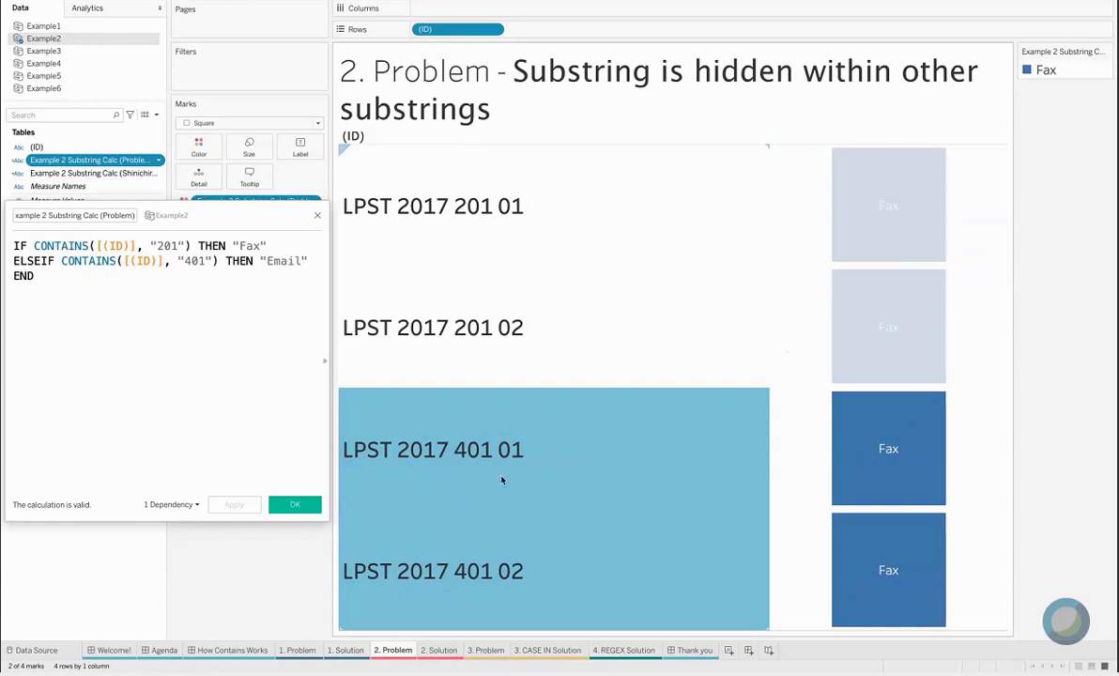
pyautogui.moveTo(501, 480)
pyautogui.moveTo(407, 458)
pyautogui.click(141, 245)
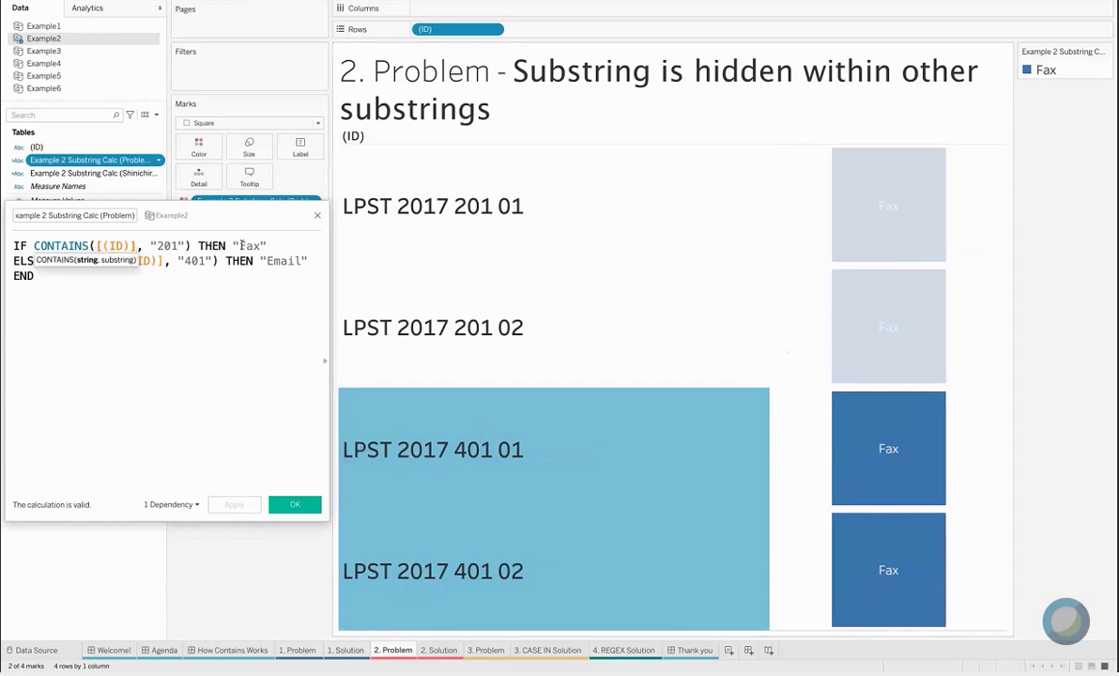
pyautogui.moveTo(268, 245); pyautogui.dragTo(35, 248)
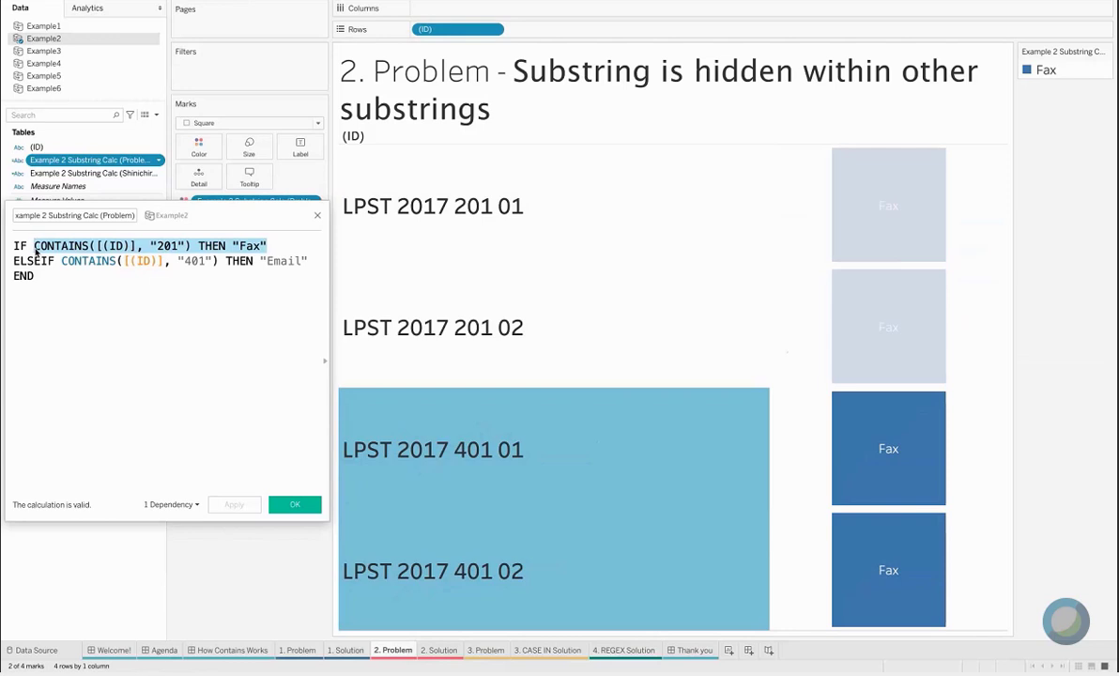
# Change the Example 2 conditions to ' 201 ' and ' 401 ' and apply, so both 401 IDs read Email
pyautogui.press('Down')
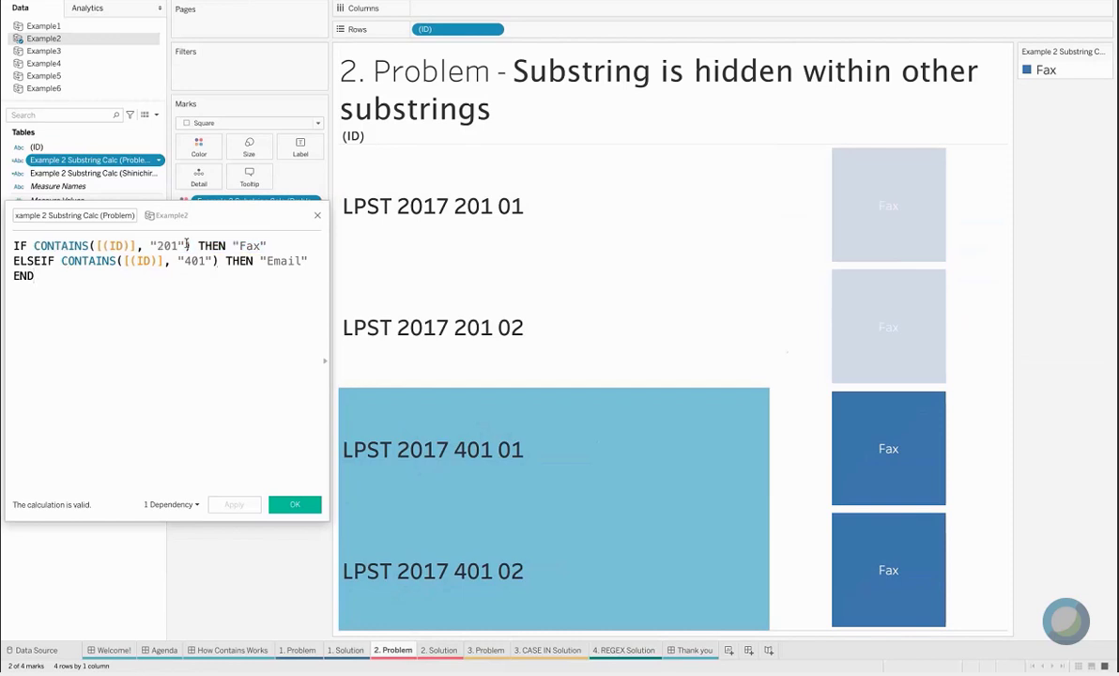
pyautogui.click(155, 245)
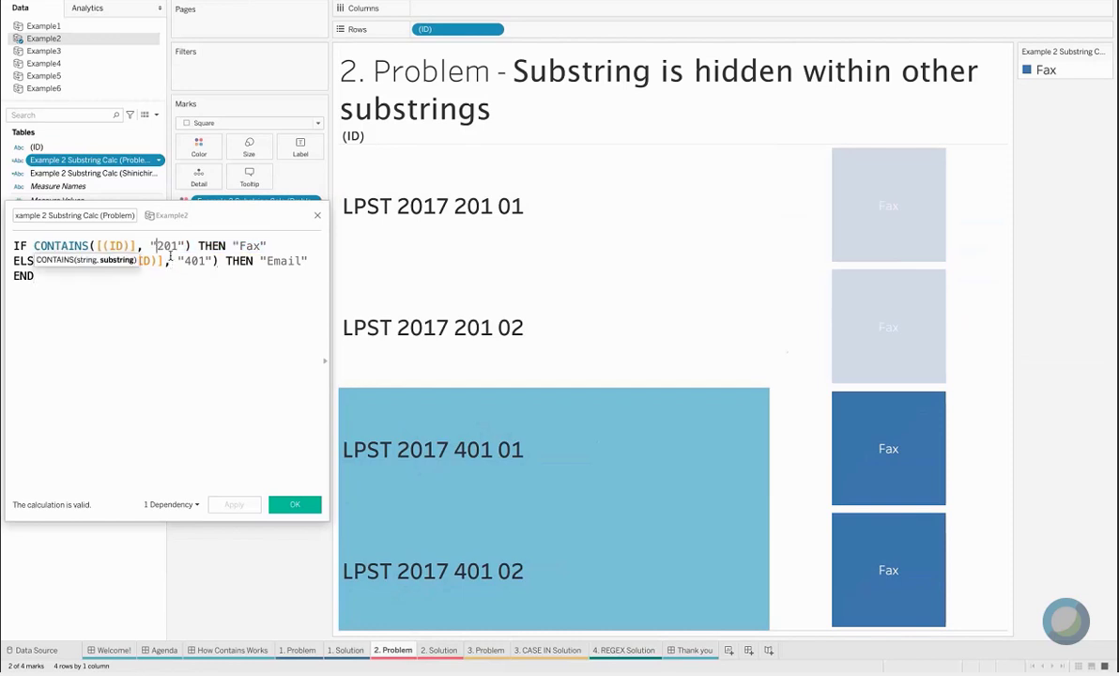
pyautogui.press('Right')
pyautogui.press('Right')
pyautogui.press('Right')
pyautogui.press('Down')
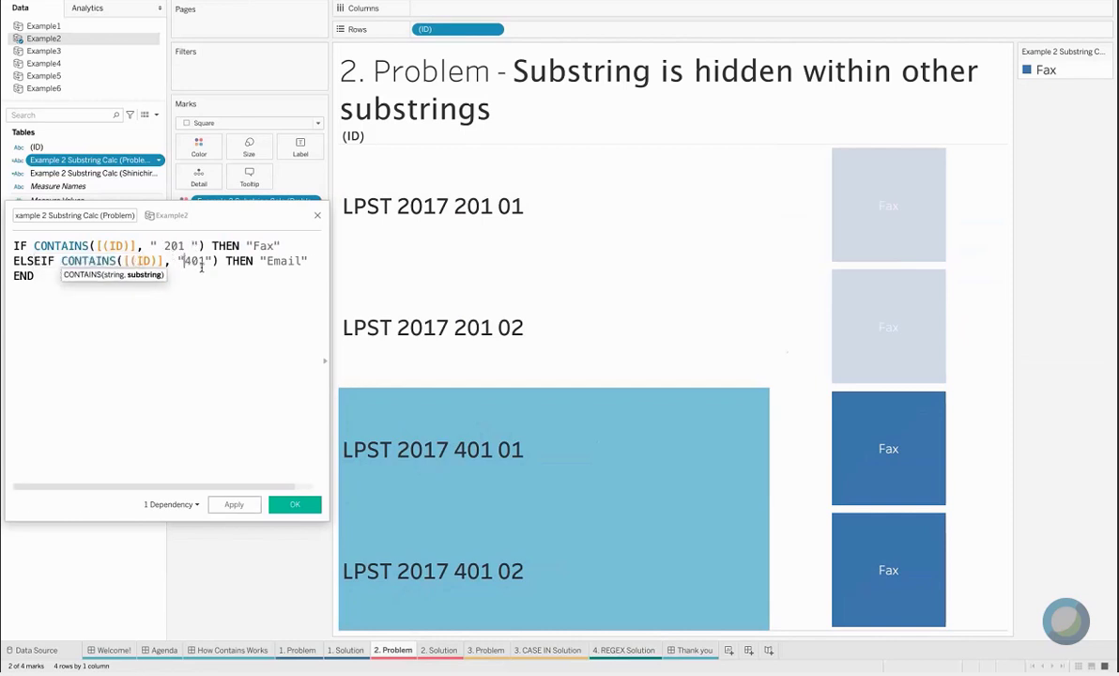
pyautogui.press('Right')
pyautogui.press('Right')
pyautogui.press('Right')
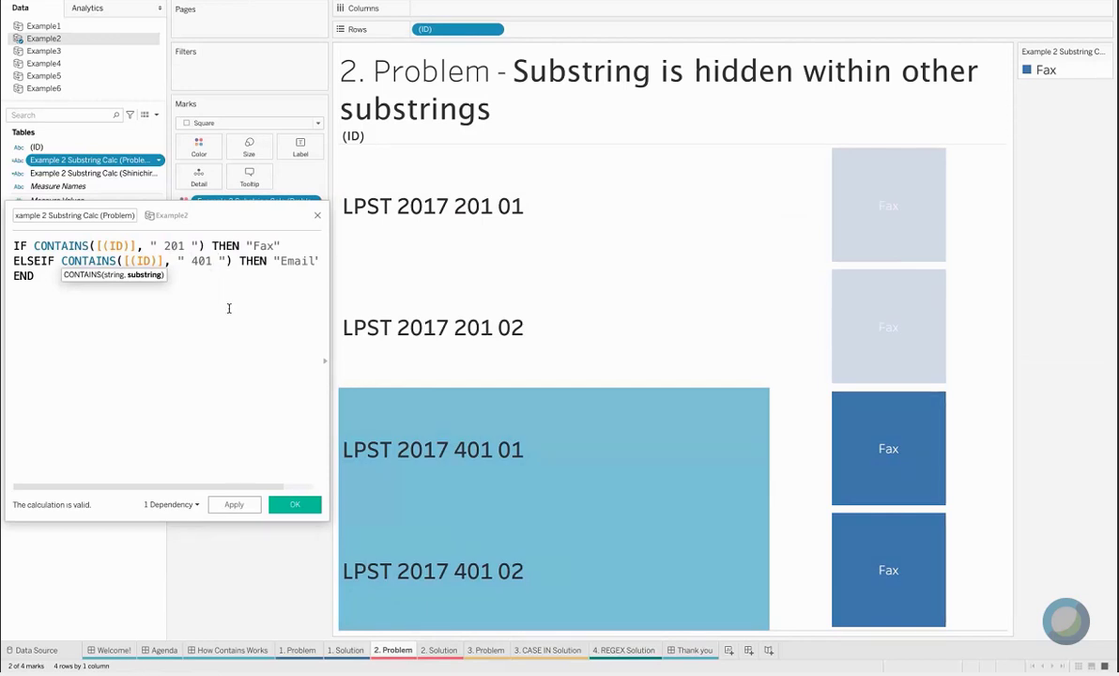
pyautogui.click(234, 504)
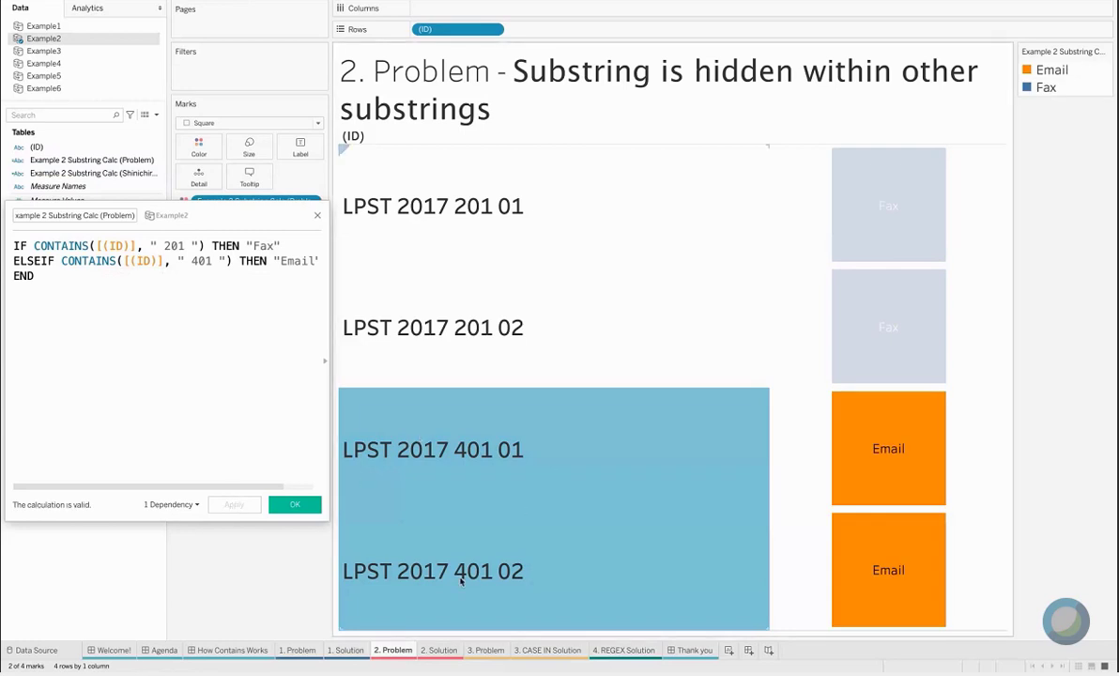
pyautogui.moveTo(865, 546)
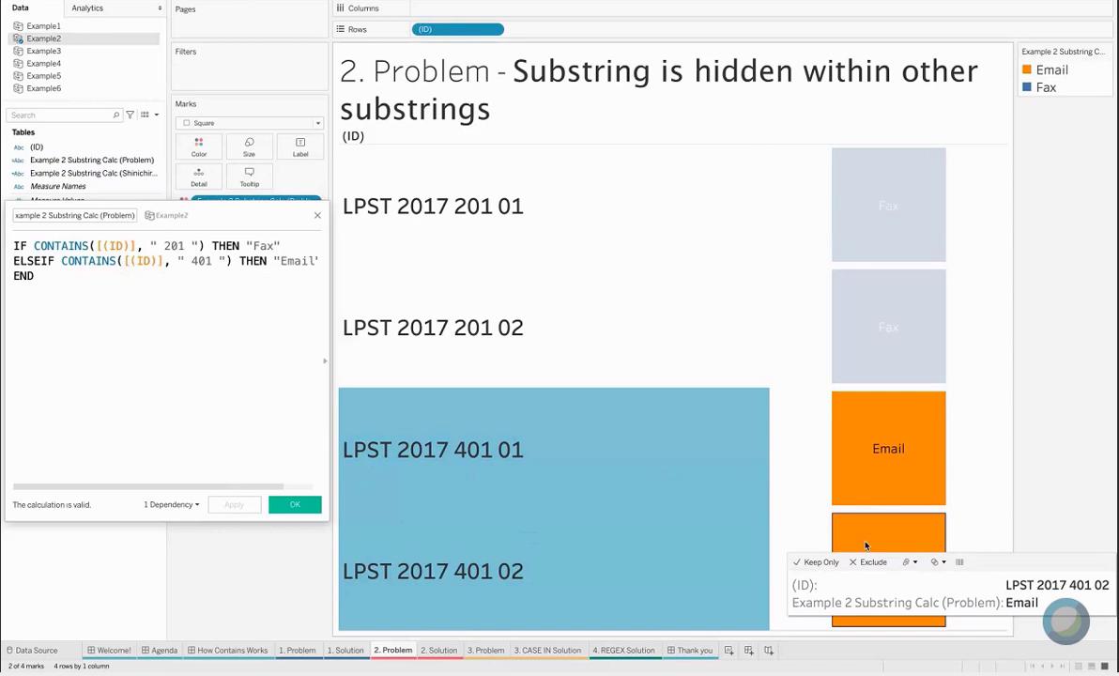
# Open the 3. Problem country sheet, clear the Canada selection, and select the CONTAINS Incorrectly field
pyautogui.click(295, 504)
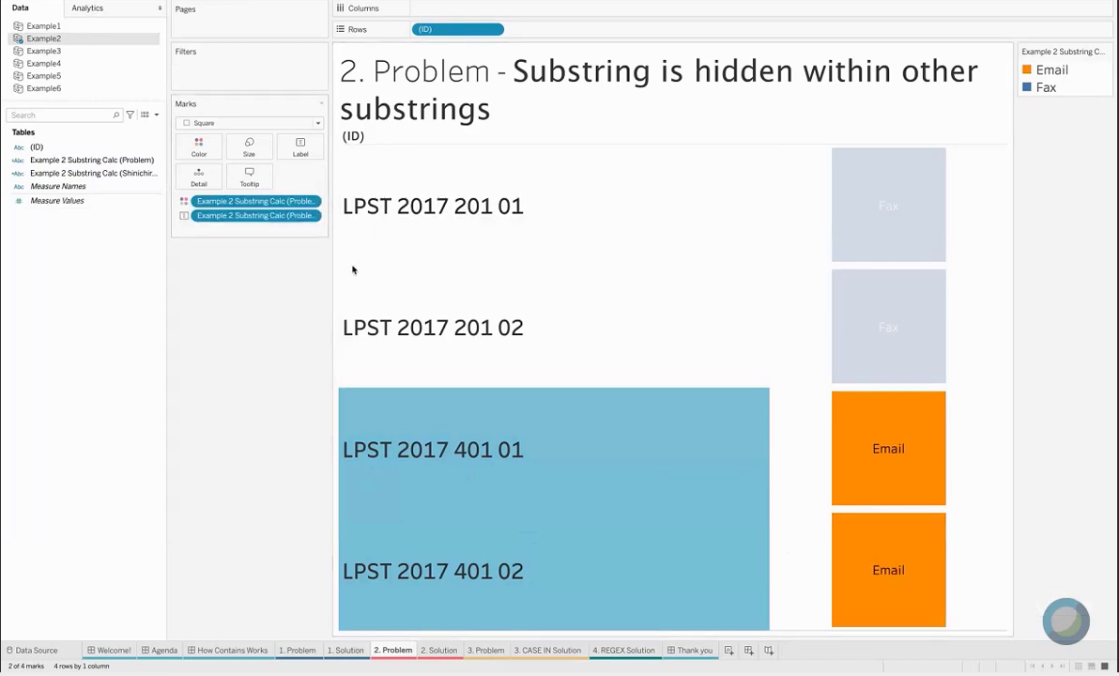
pyautogui.click(485, 650)
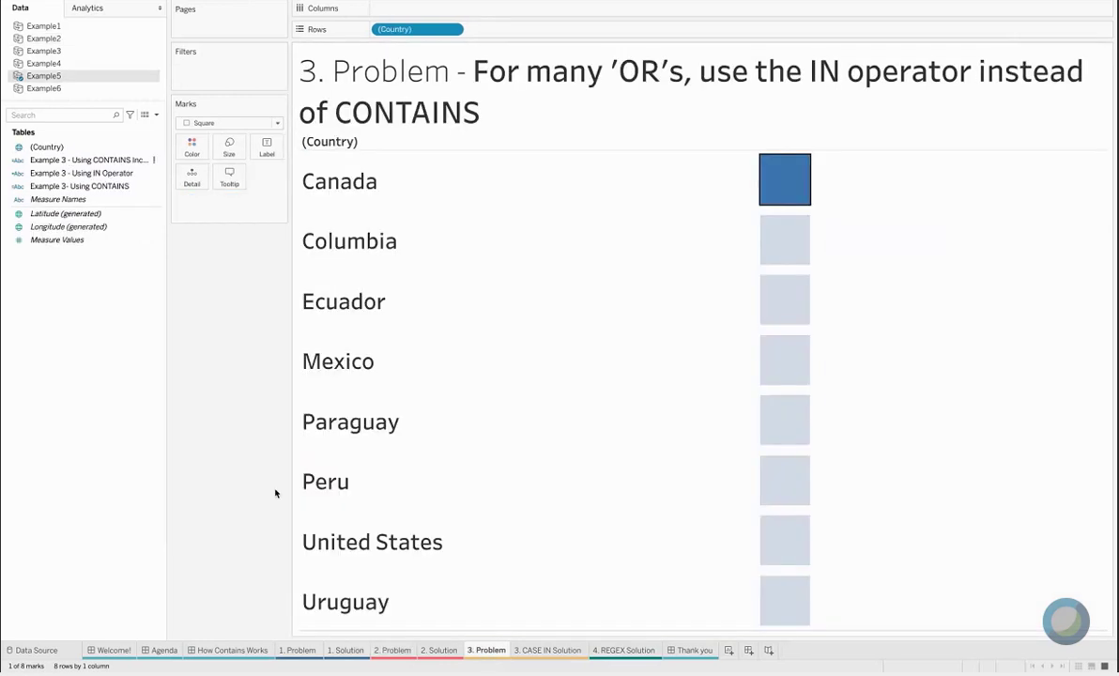
pyautogui.moveTo(769, 166)
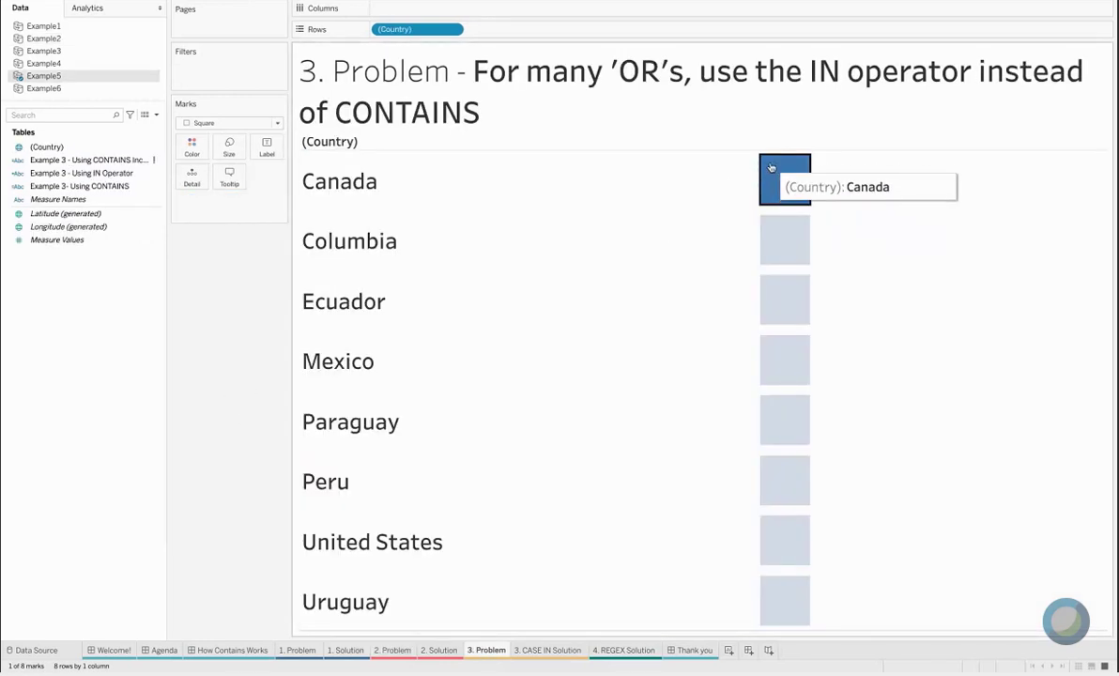
pyautogui.click(771, 167)
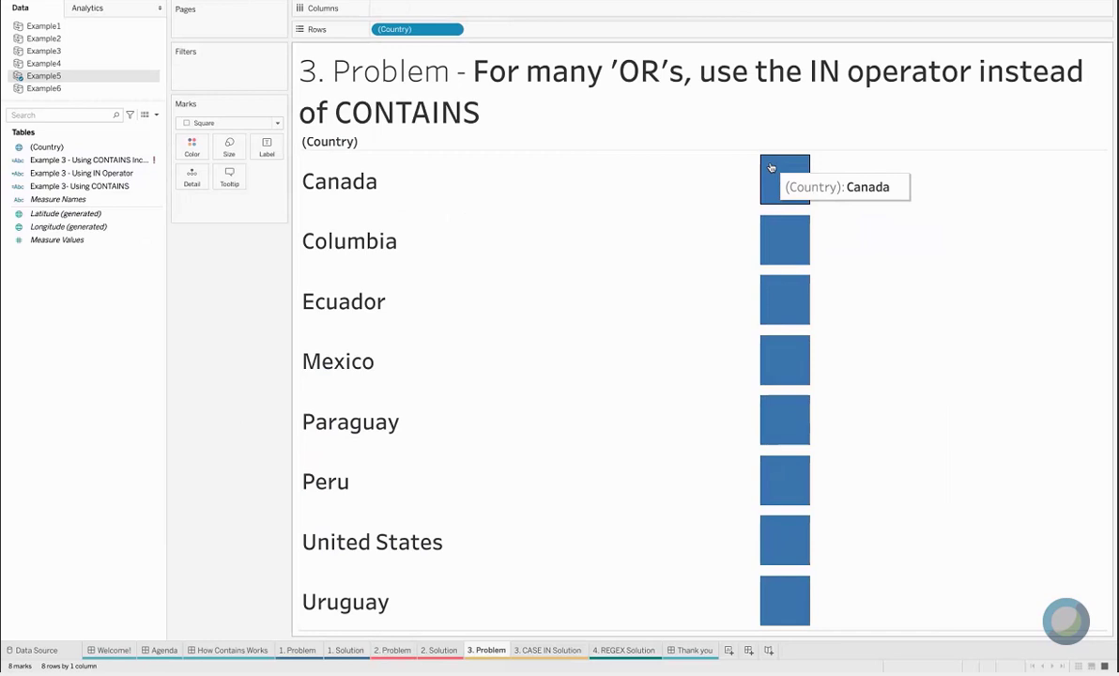
pyautogui.click(140, 159)
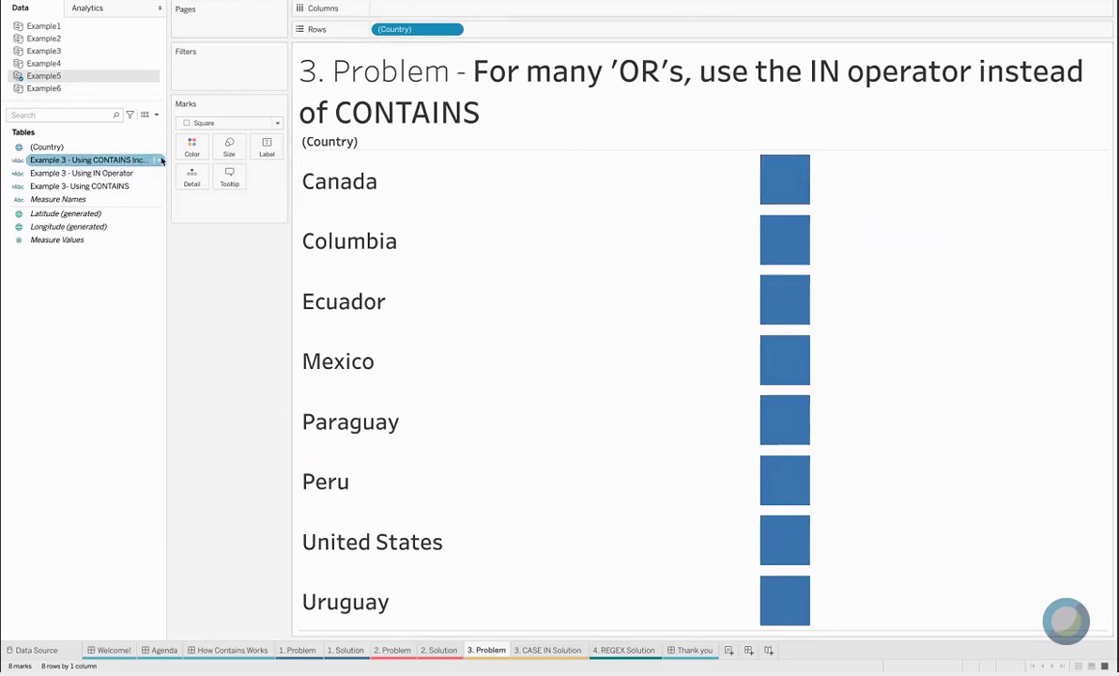
# Open the Example 3 - Using CONTAINS Incorrectly formula and highlight CONTAINS, Country and 'Columbia'
pyautogui.rightClick(161, 161)
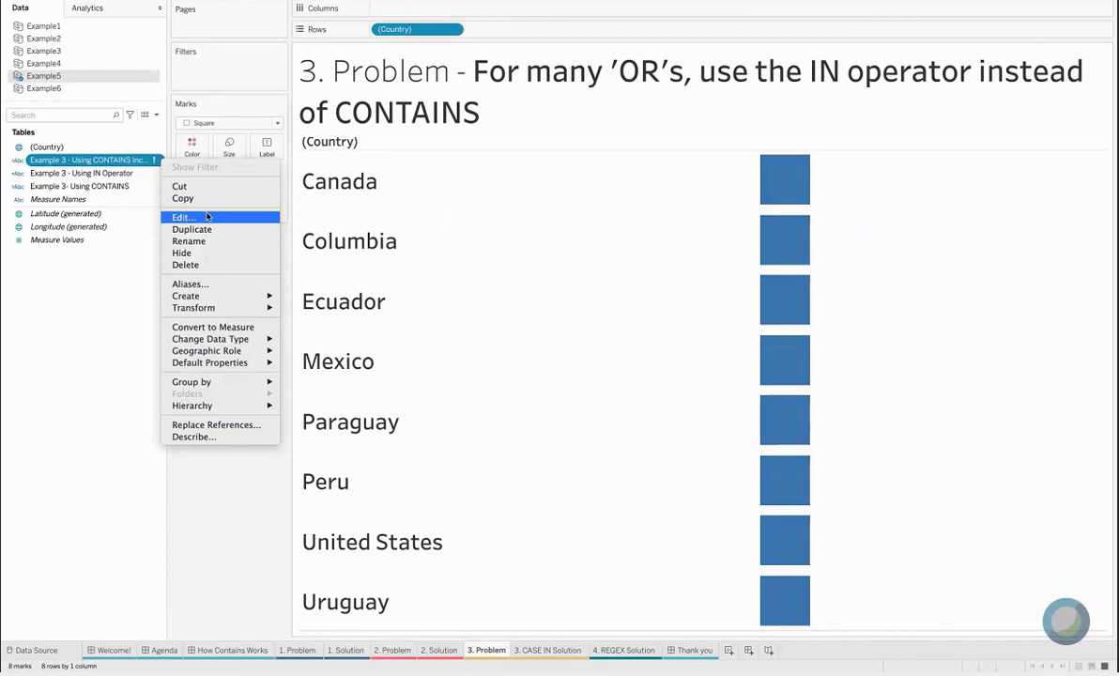
pyautogui.click(207, 217)
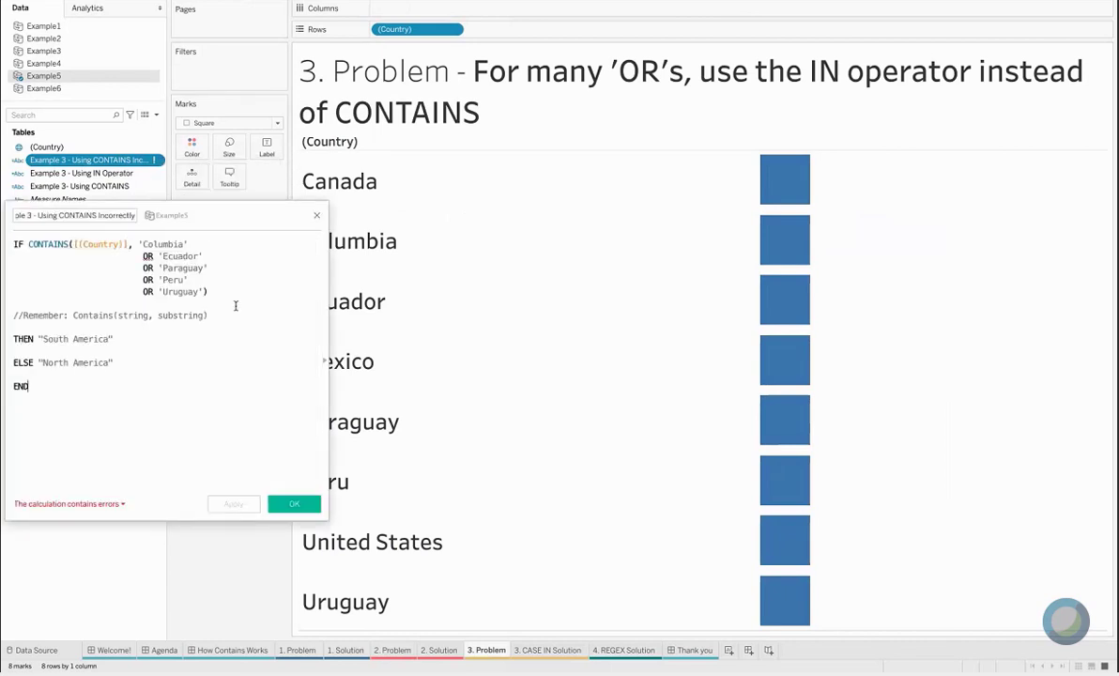
pyautogui.scroll(3, 236, 305)
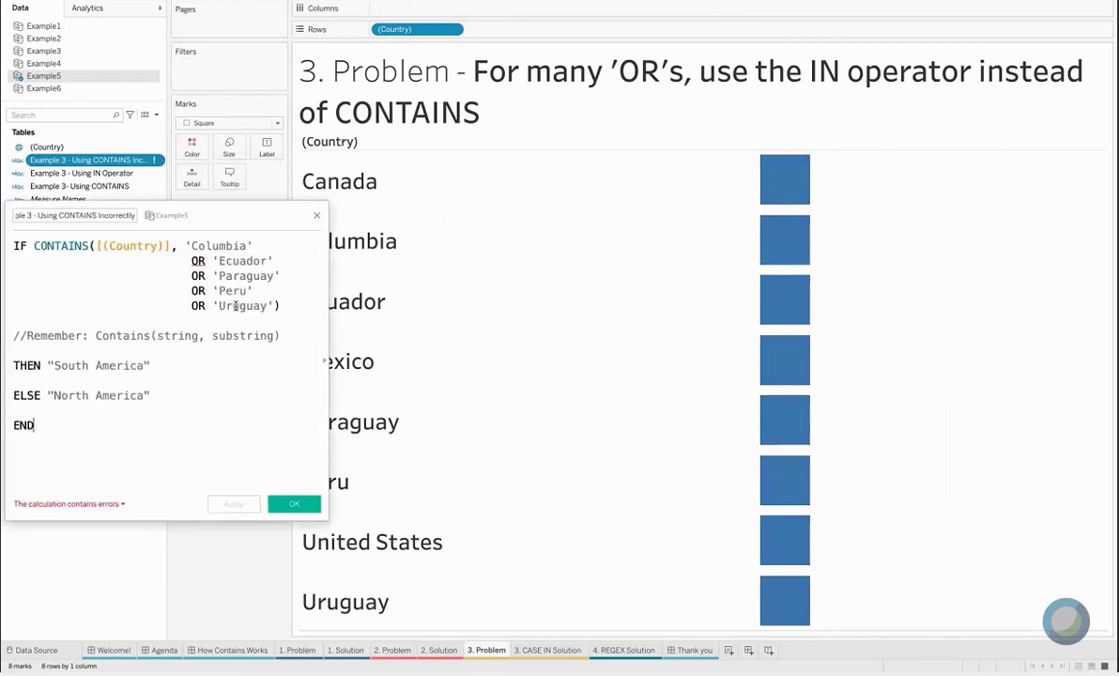
pyautogui.scroll(2, 236, 305)
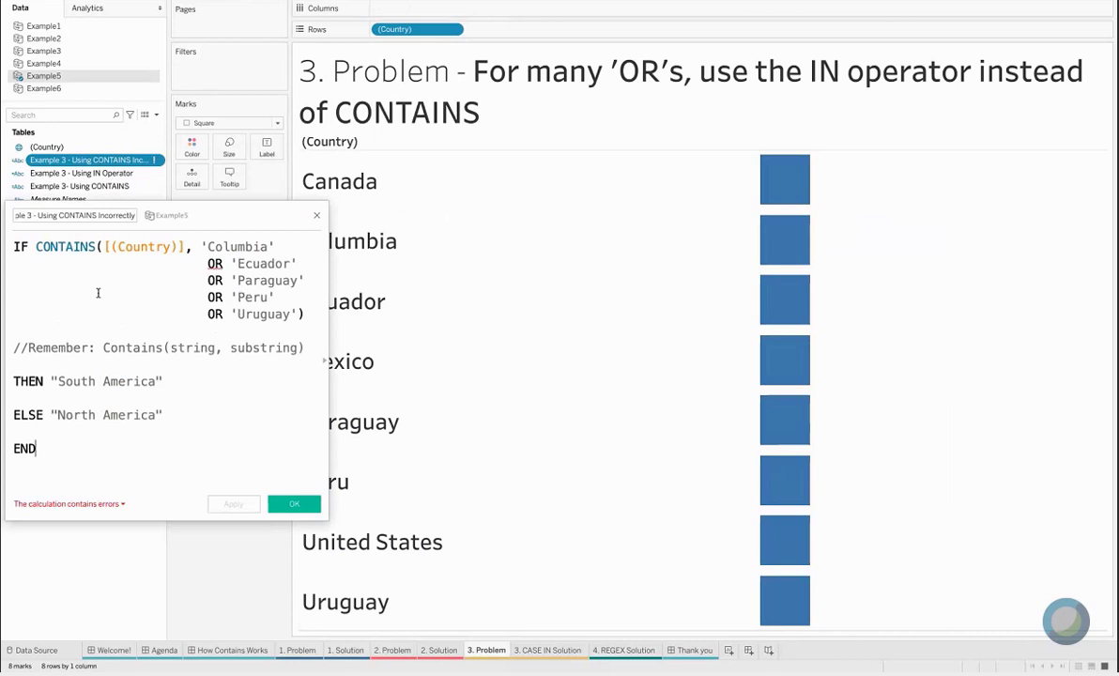
pyautogui.moveTo(101, 246); pyautogui.dragTo(189, 246)
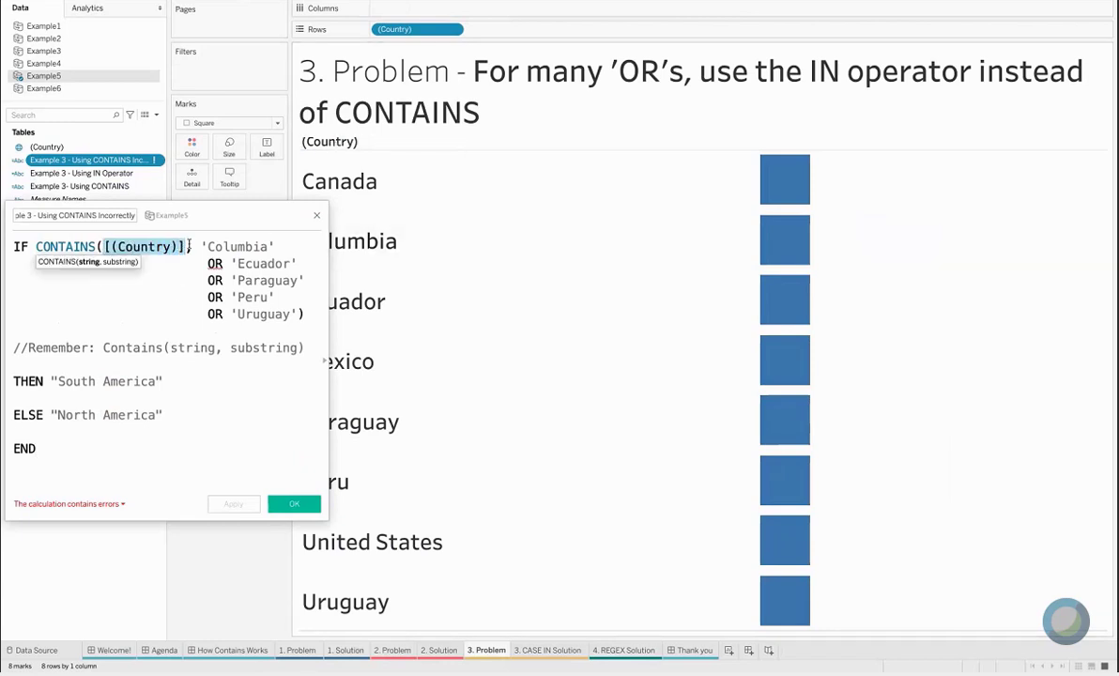
pyautogui.moveTo(95, 246); pyautogui.dragTo(36, 248)
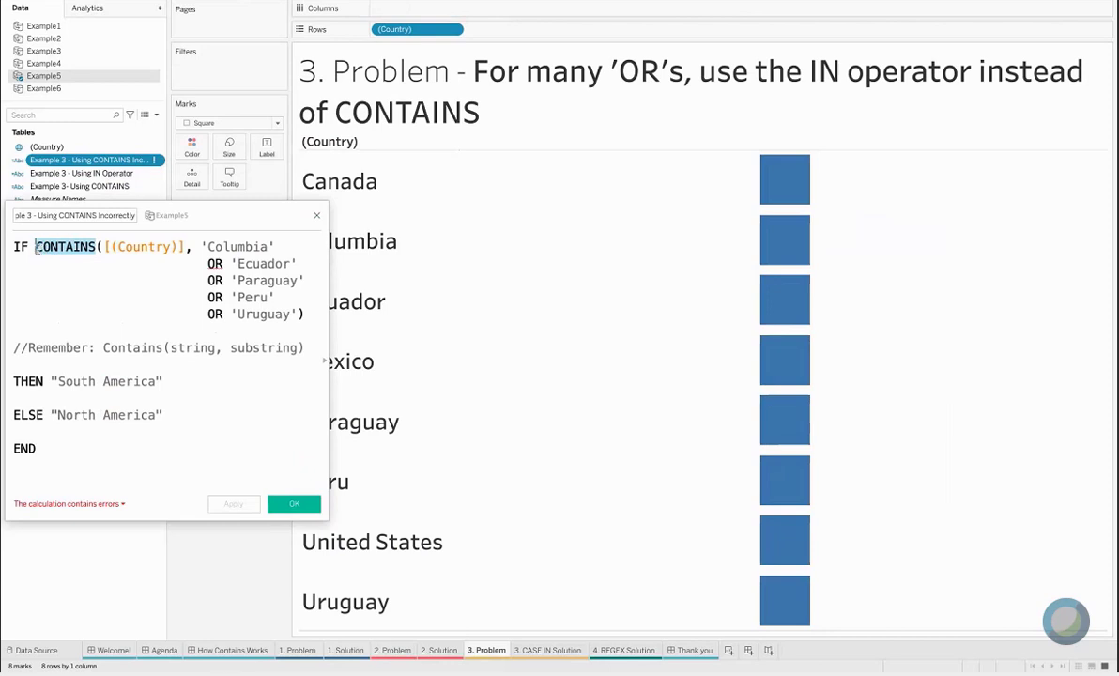
pyautogui.moveTo(199, 246); pyautogui.dragTo(275, 246)
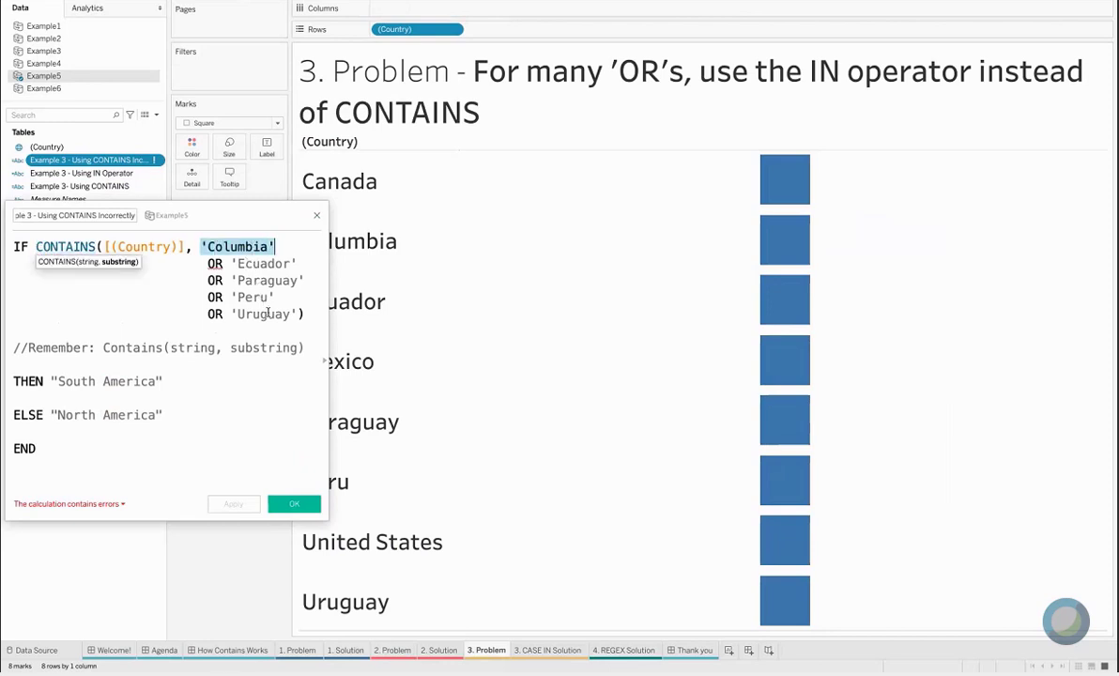
# Highlight the first OR and the Contains(string, substring) reminder comment in the formula
pyautogui.moveTo(207, 263); pyautogui.dragTo(228, 265)
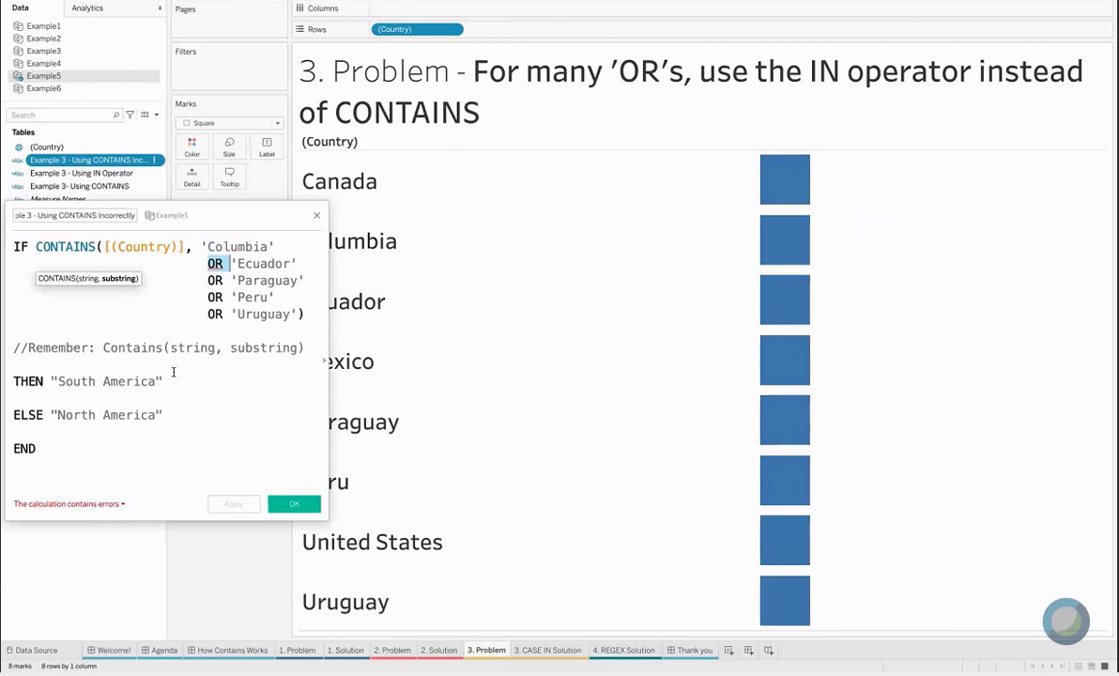
pyautogui.click(118, 339)
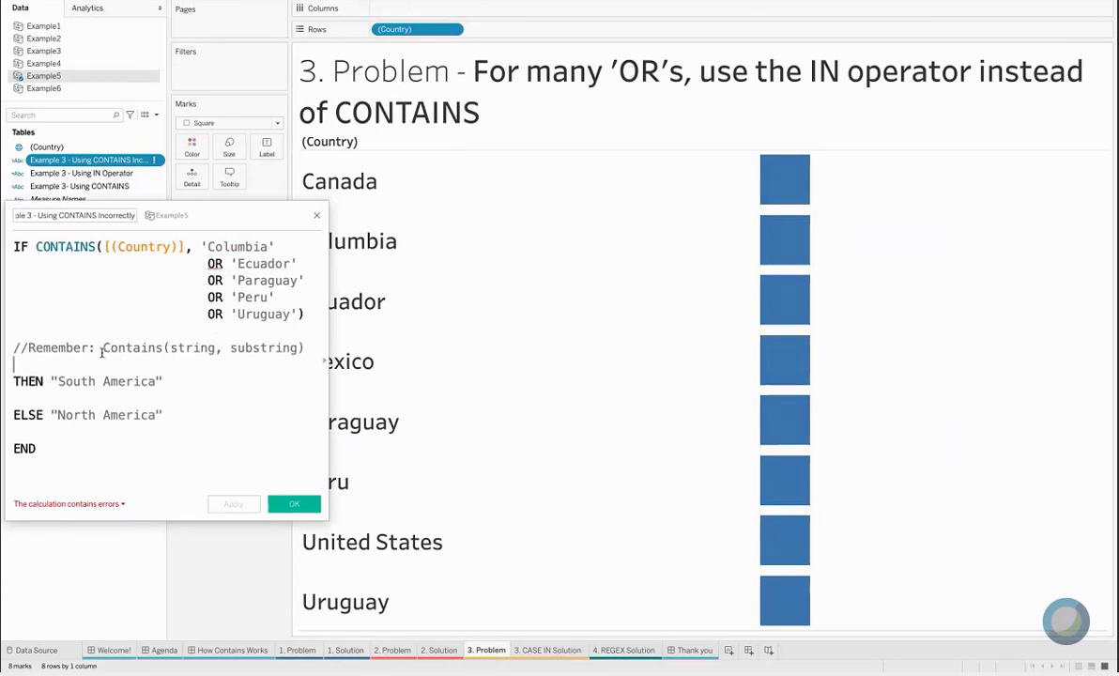
pyautogui.press('Down')
pyautogui.moveTo(103, 348); pyautogui.dragTo(306, 343)
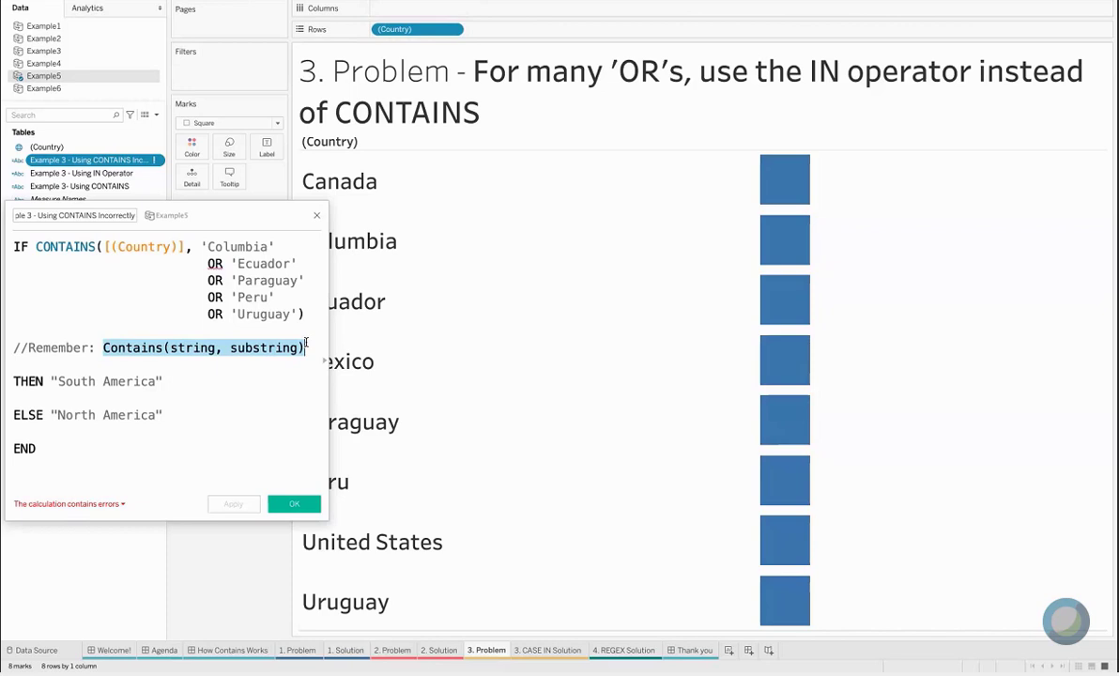
# Close the incorrect formula and open the Example 3- Using CONTAINS calculation for editing
pyautogui.click(318, 218)
pyautogui.click(150, 185)
pyautogui.rightClick(155, 186)
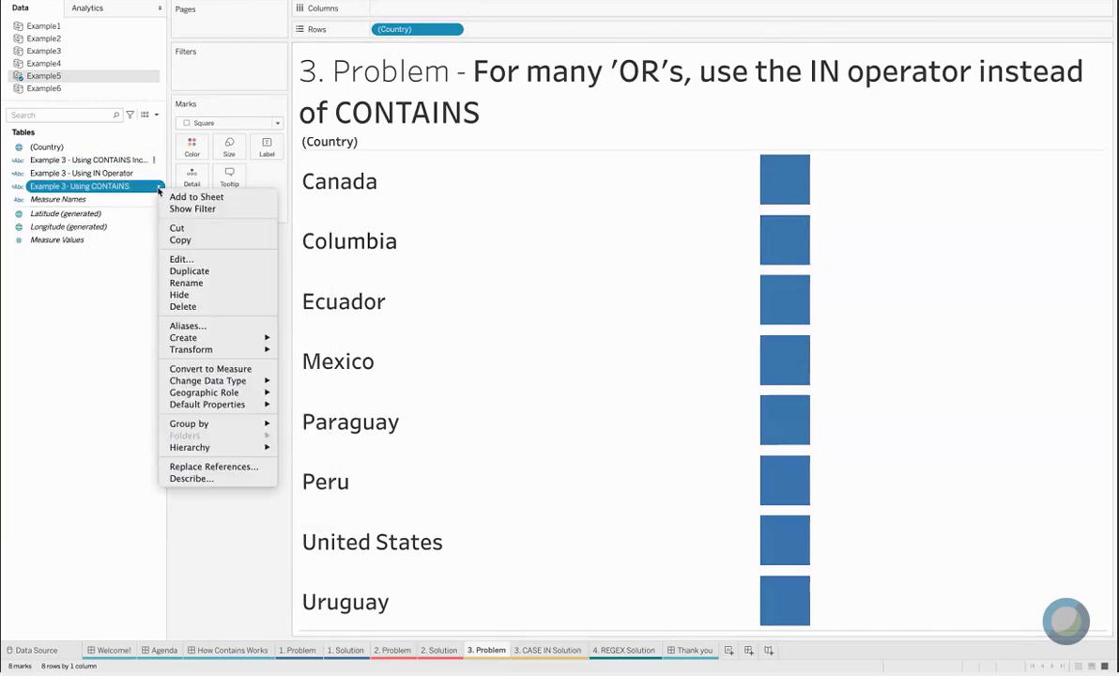
pyautogui.click(201, 259)
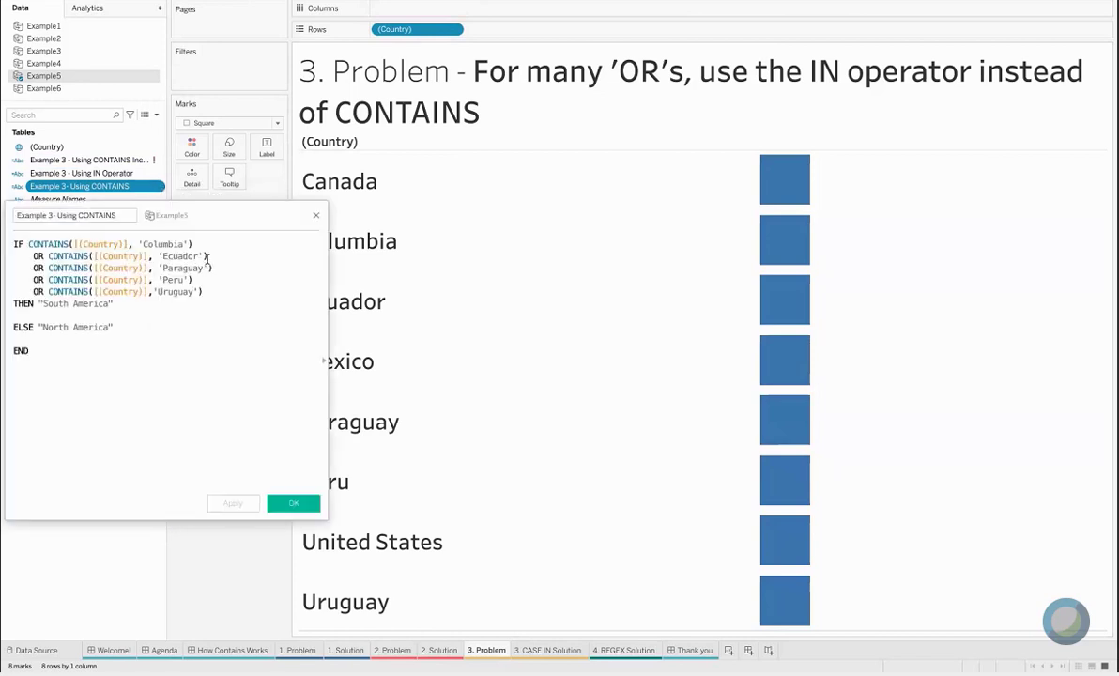
pyautogui.keyDown('ctrl'); pyautogui.scroll(3, 206, 259); pyautogui.keyUp('ctrl')
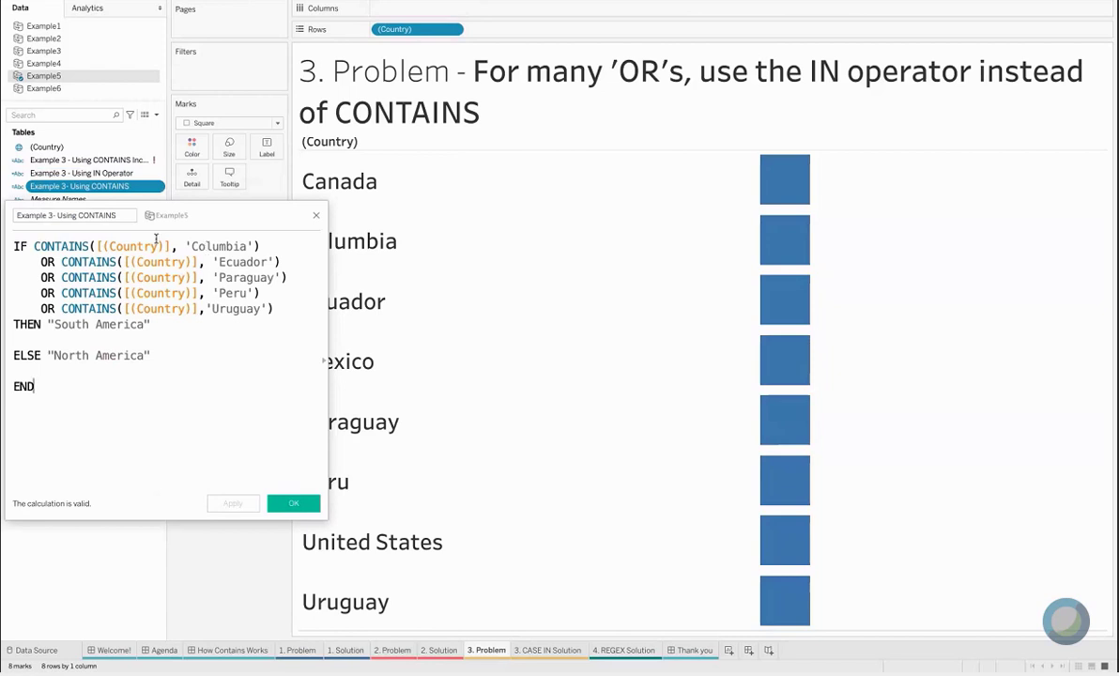
# Inspect the per-country CONTAINS tests, from Columbia to Uruguay plus ELSE North America, then close it
pyautogui.click(166, 246)
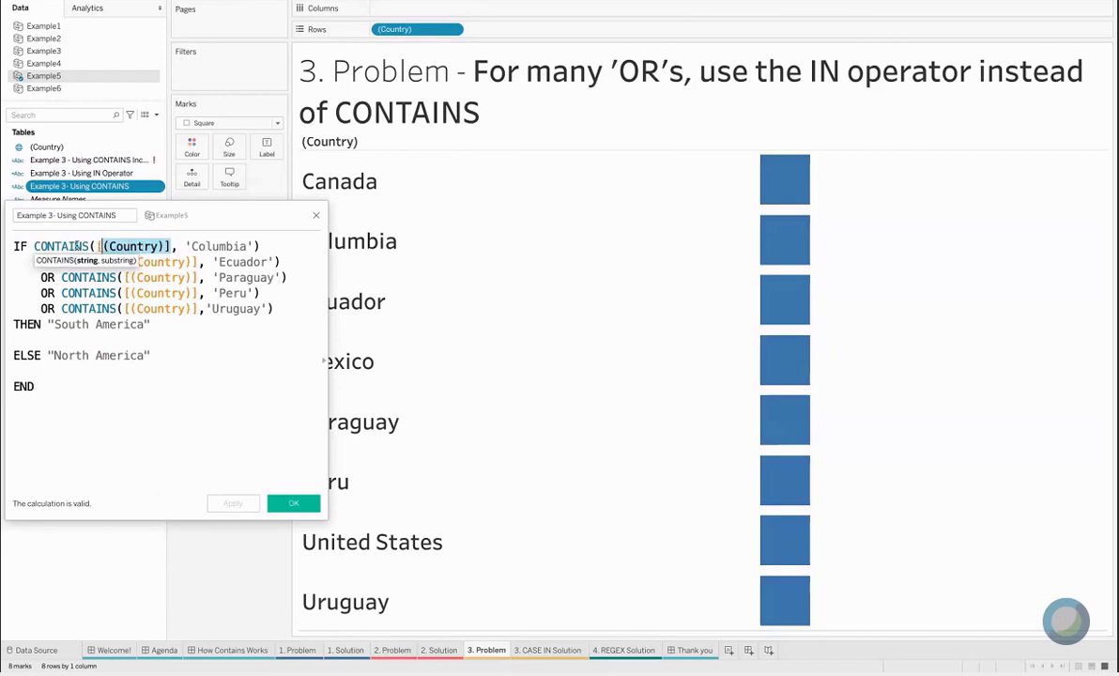
pyautogui.doubleClick(214, 244)
pyautogui.press('Down')
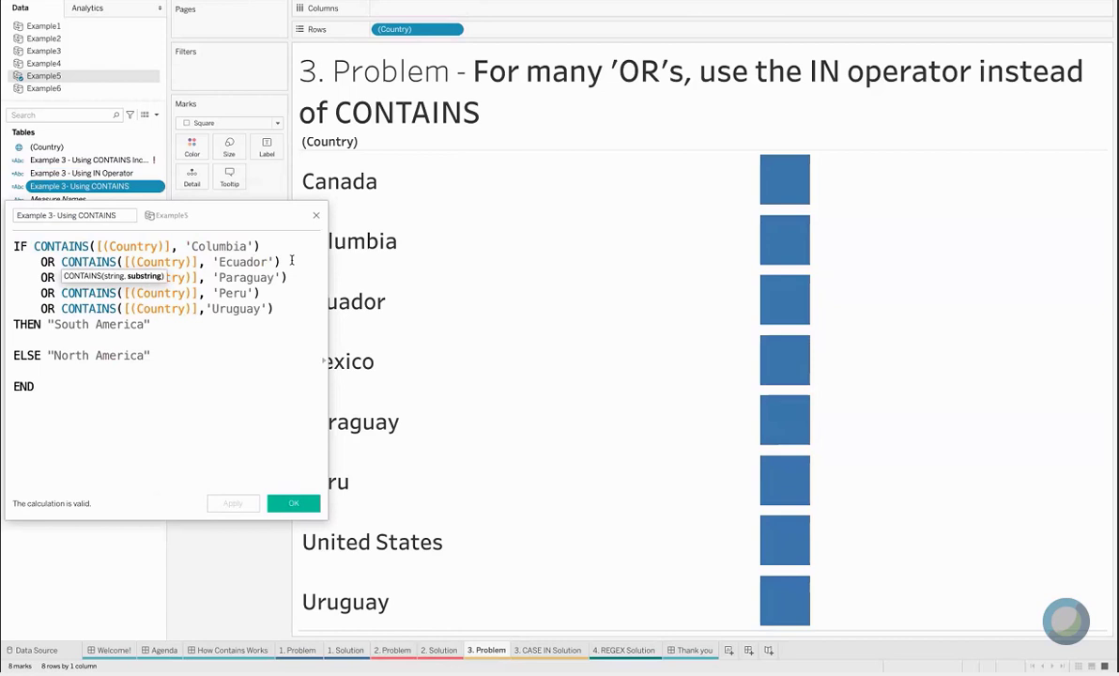
pyautogui.moveTo(152, 324); pyautogui.dragTo(13, 306)
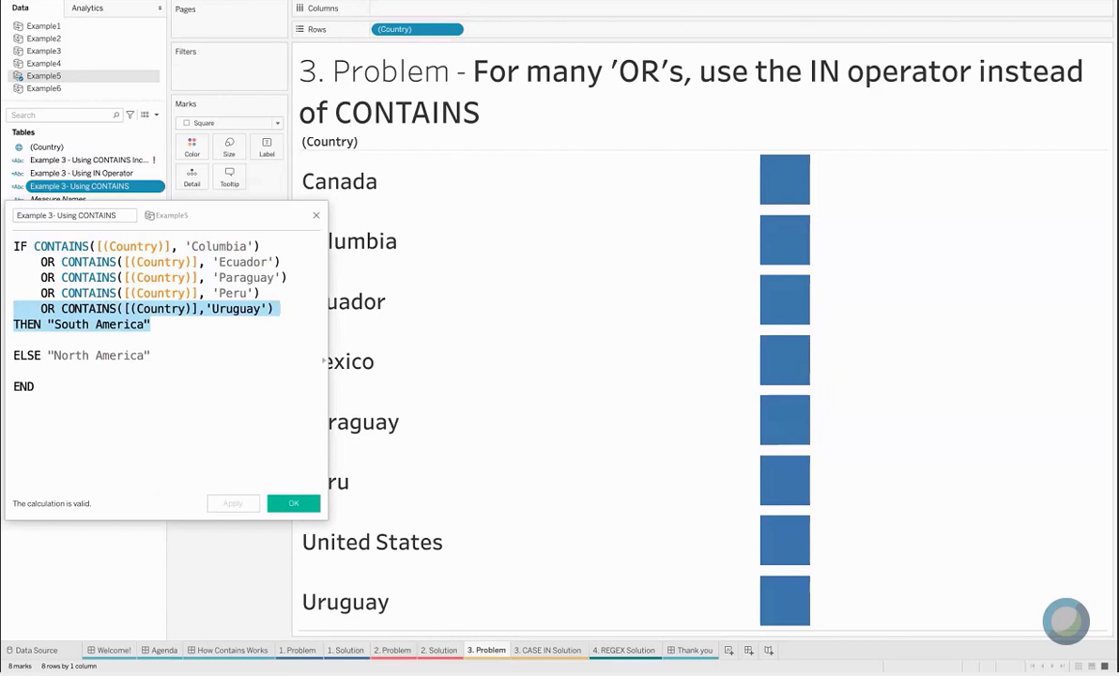
pyautogui.moveTo(154, 355); pyautogui.dragTo(13, 355)
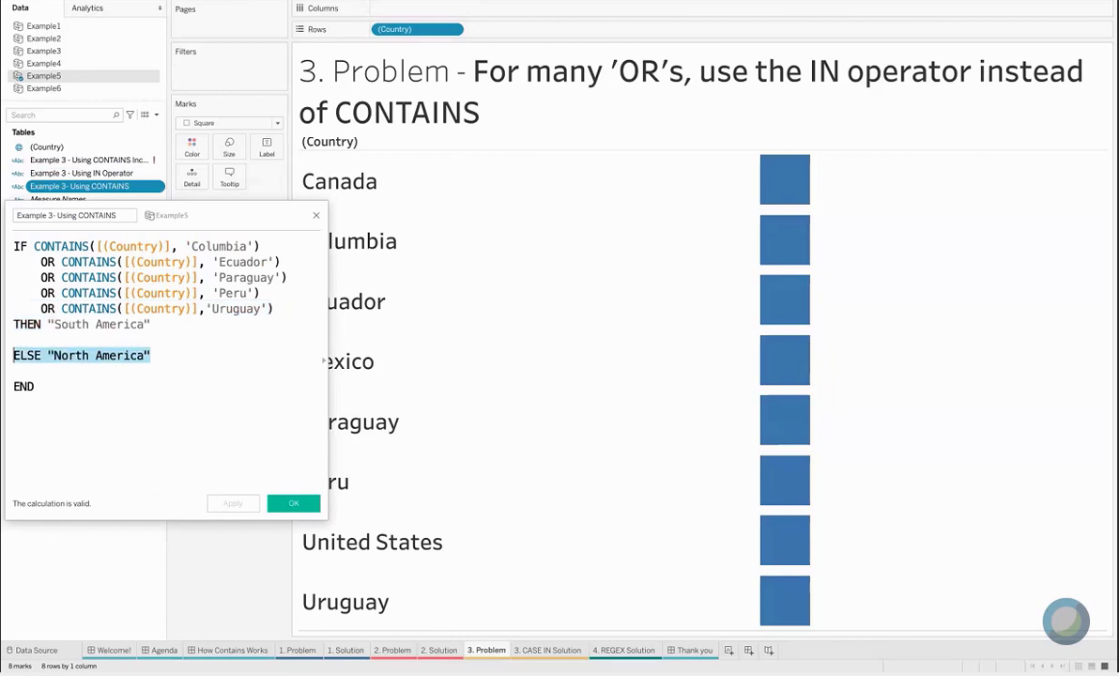
pyautogui.click(317, 216)
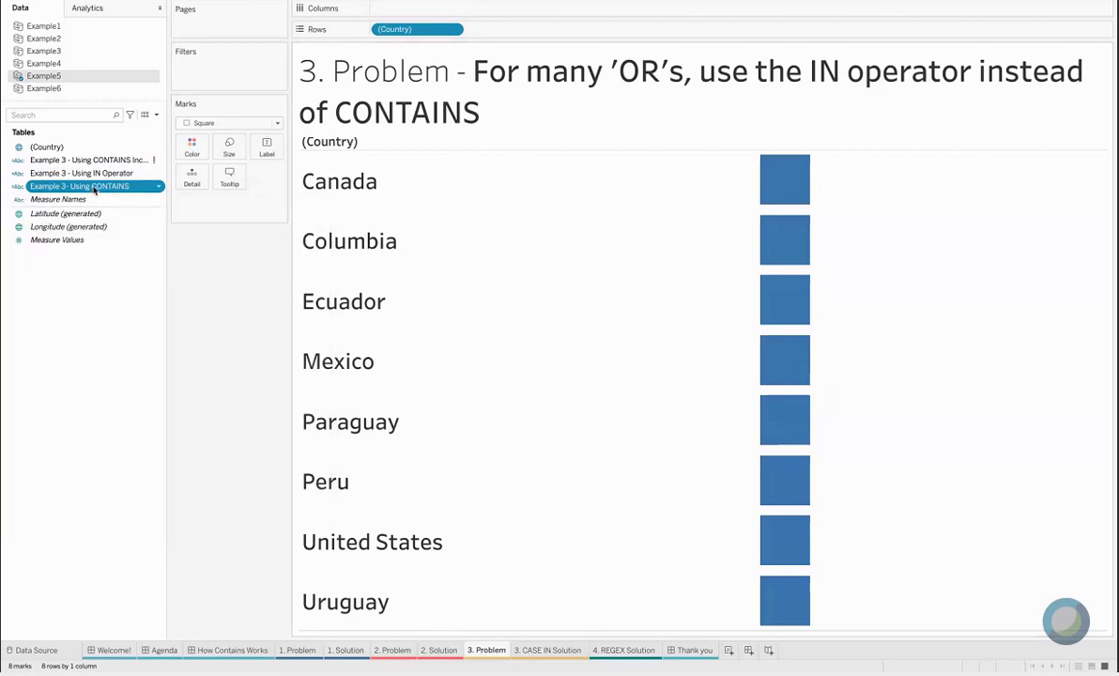
# Colour the country squares by Example 3- Using CONTAINS, then bring up the Using IN Operator field's options
pyautogui.moveTo(93, 188); pyautogui.dragTo(185, 152)
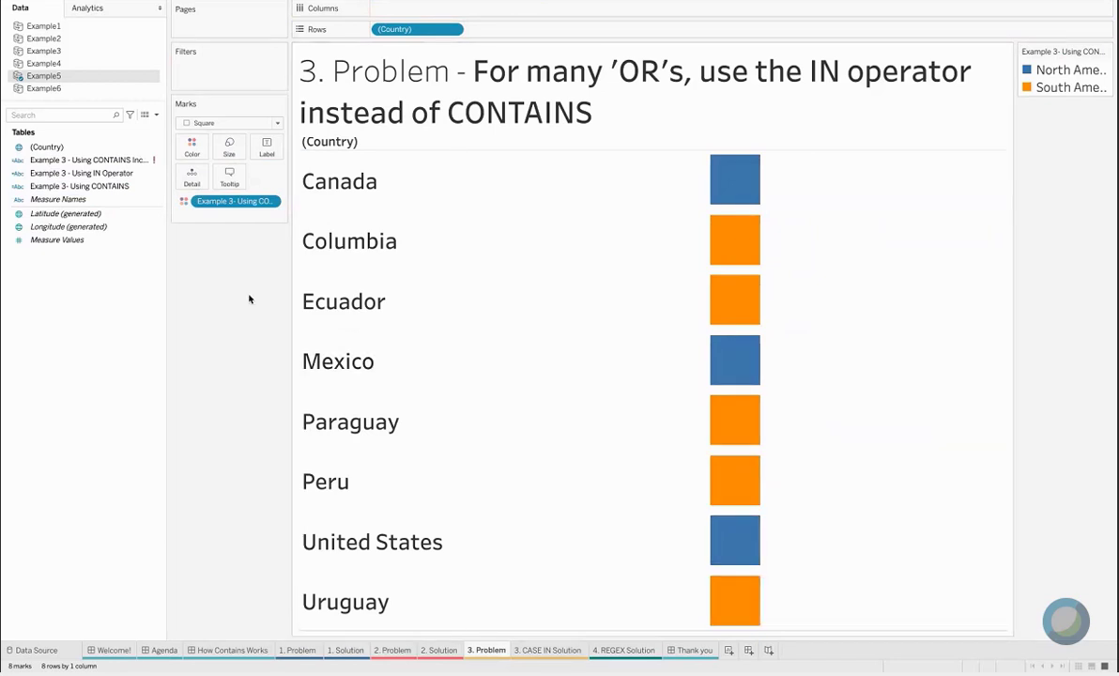
pyautogui.click(162, 175)
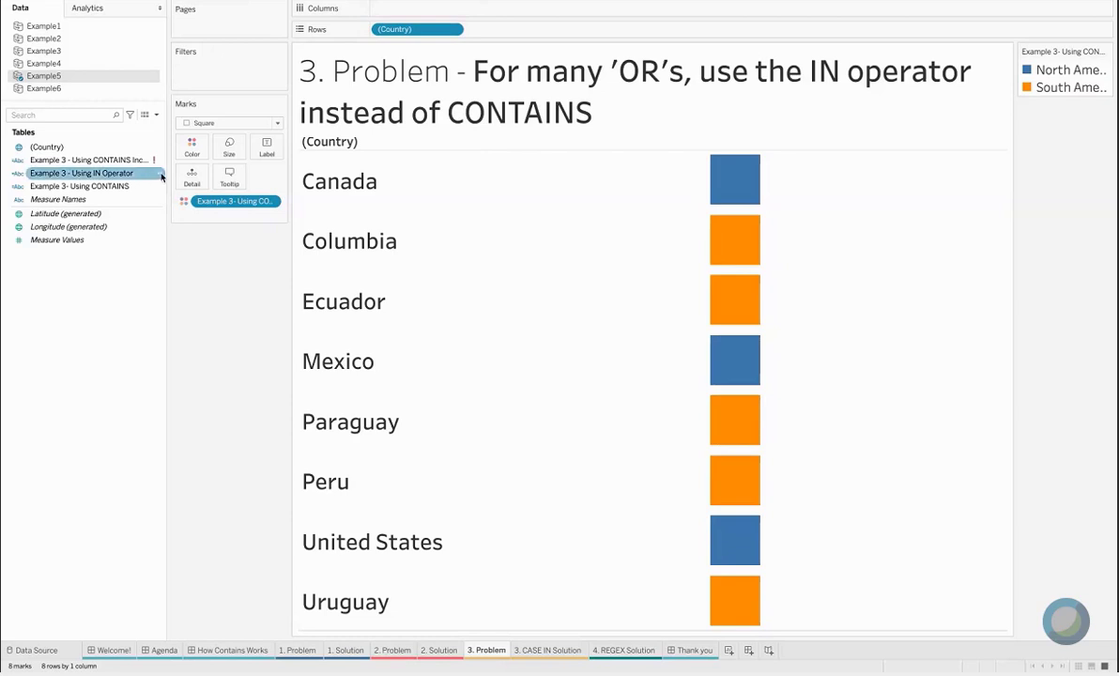
pyautogui.rightClick(162, 175)
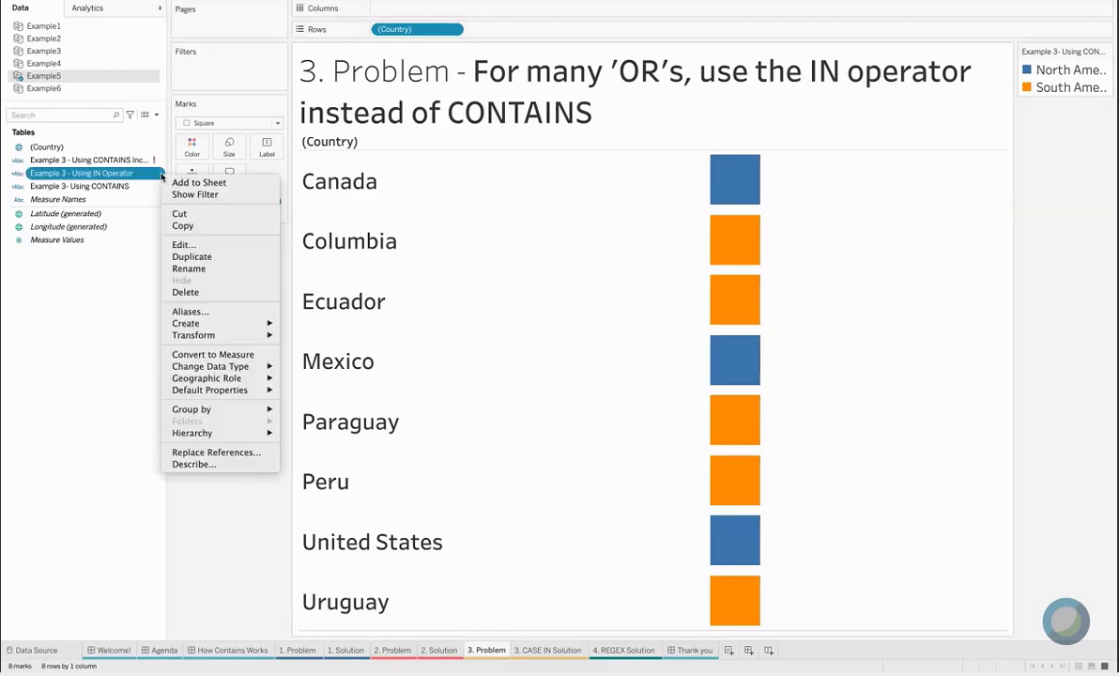
# Review the Example 3 CASE Country WHEN IN formula's five South American countries, then close the editor
pyautogui.click(221, 244)
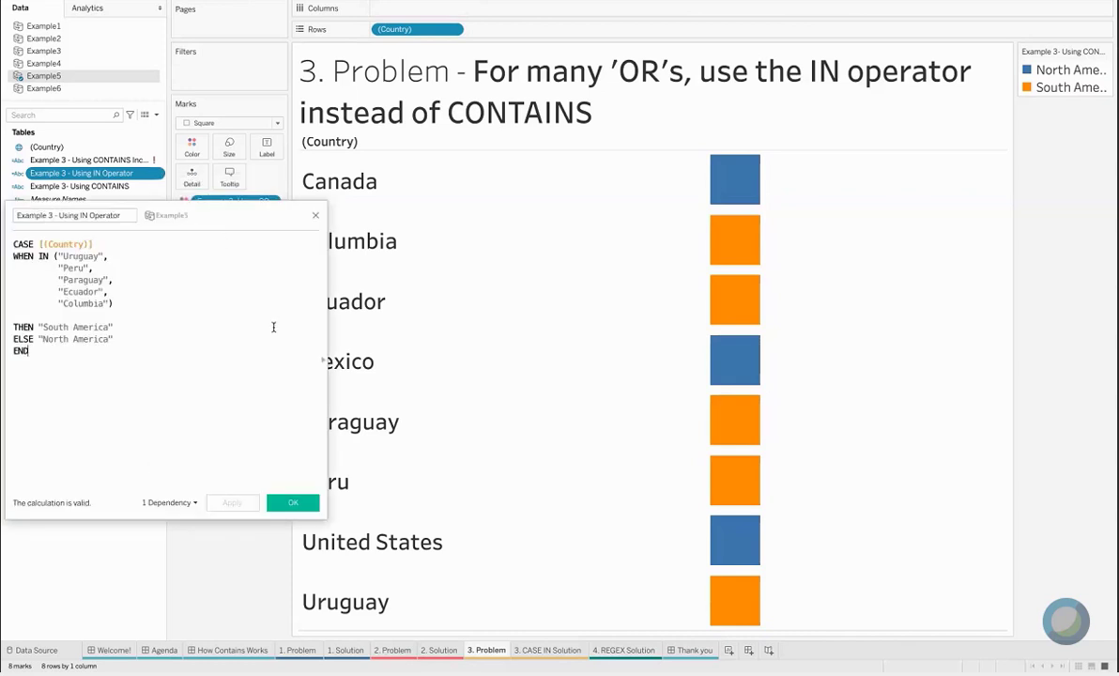
pyautogui.scroll(5, 273, 327)
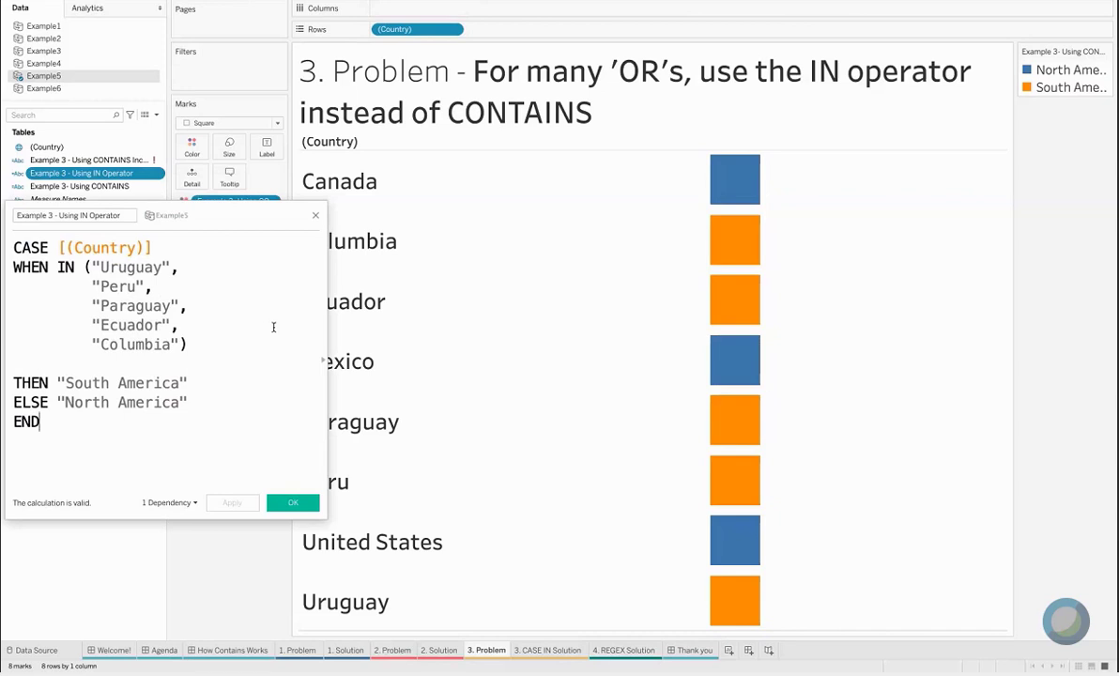
pyautogui.doubleClick(30, 248)
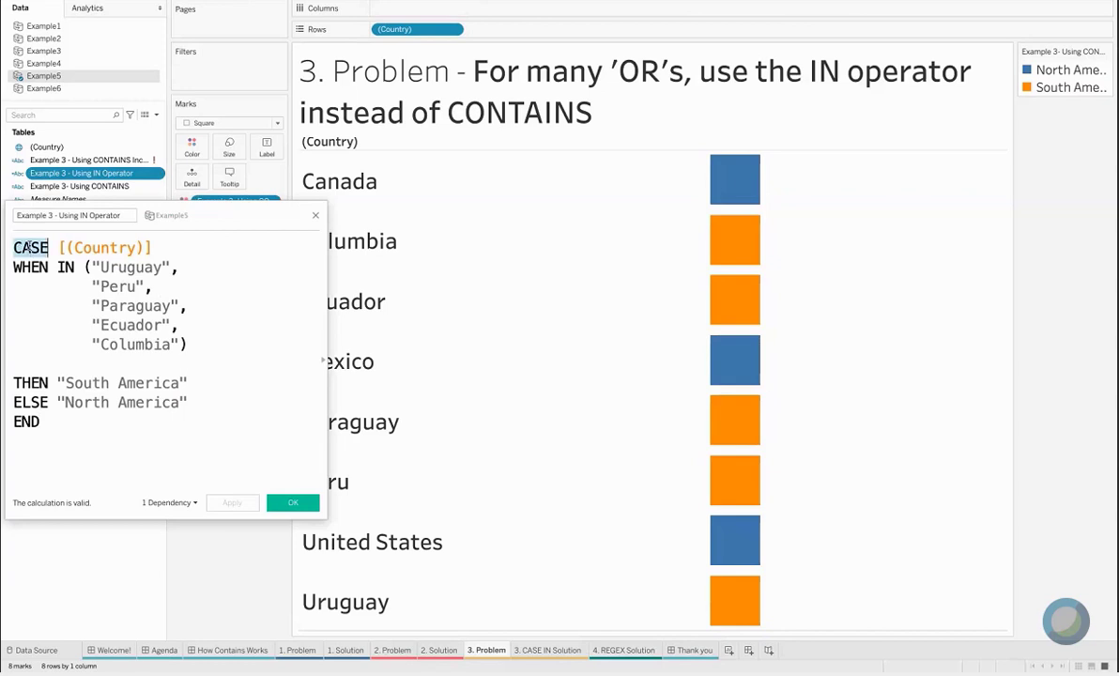
pyautogui.doubleClick(62, 265)
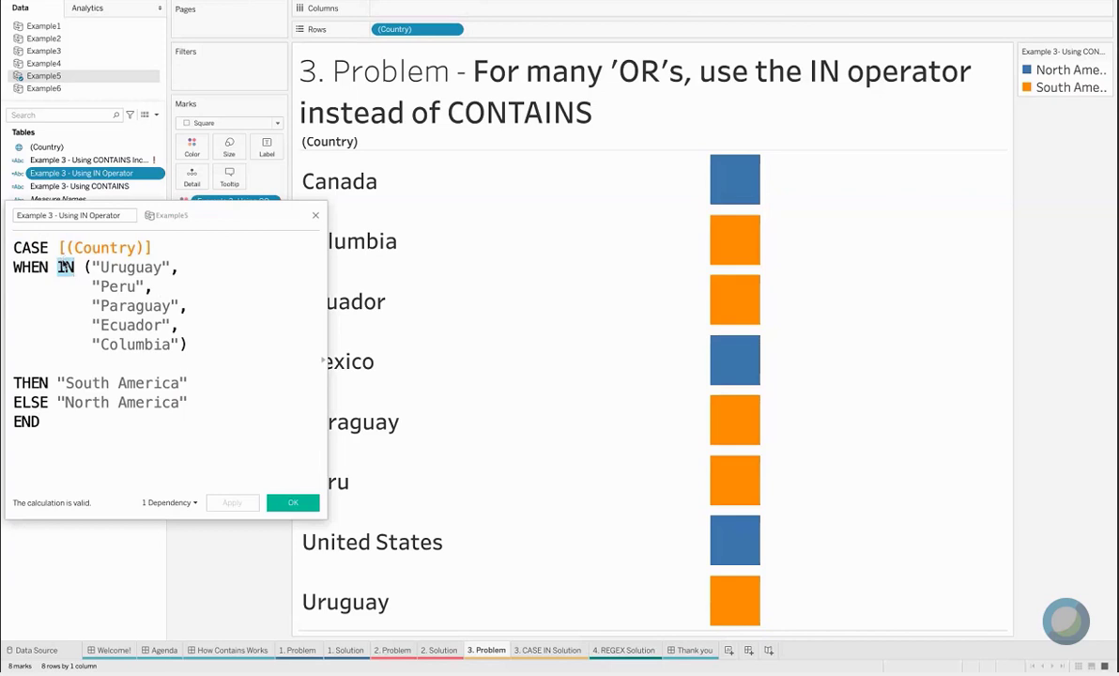
pyautogui.moveTo(91, 268); pyautogui.dragTo(178, 345)
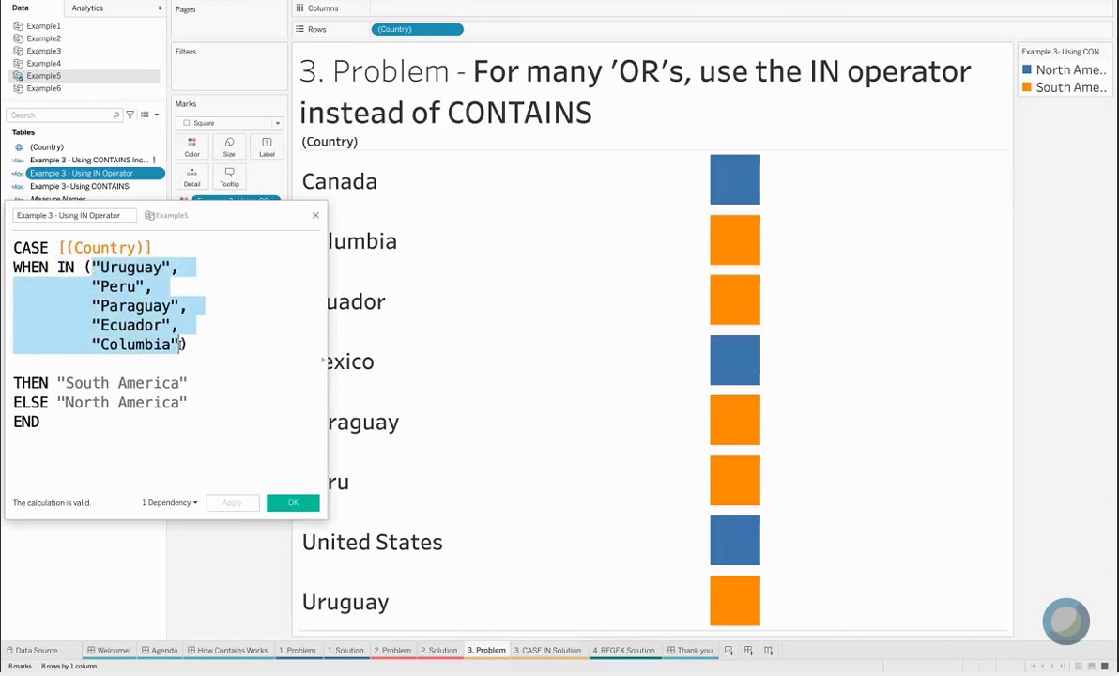
pyautogui.doubleClick(66, 267)
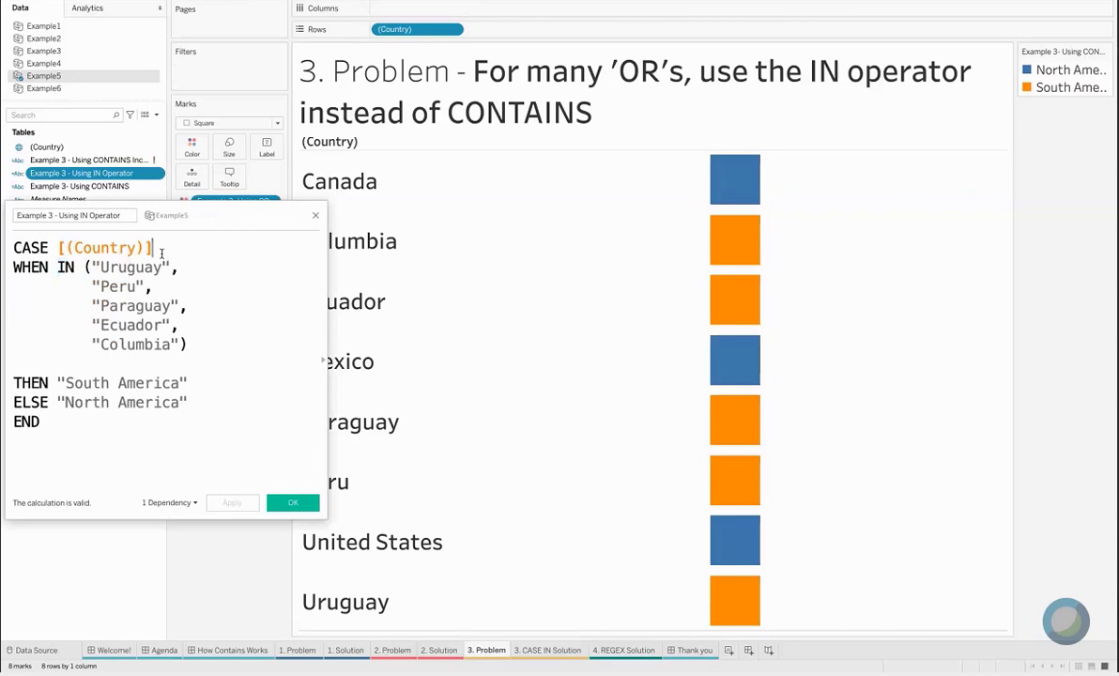
pyautogui.moveTo(153, 247); pyautogui.dragTo(57, 249)
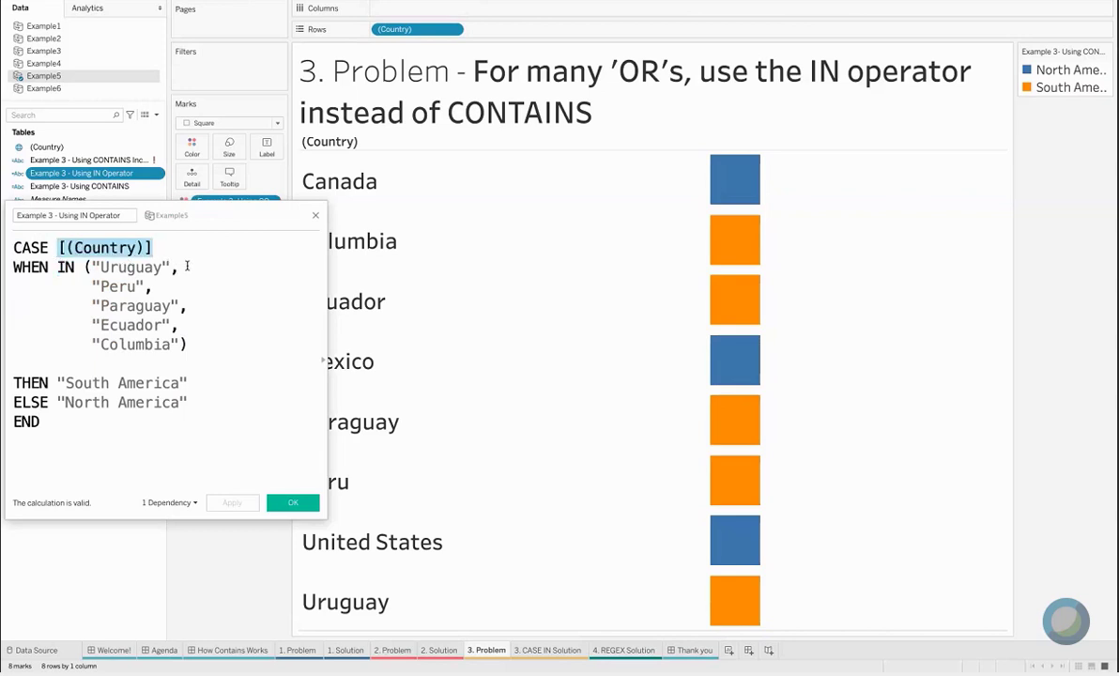
pyautogui.moveTo(188, 383); pyautogui.dragTo(39, 383)
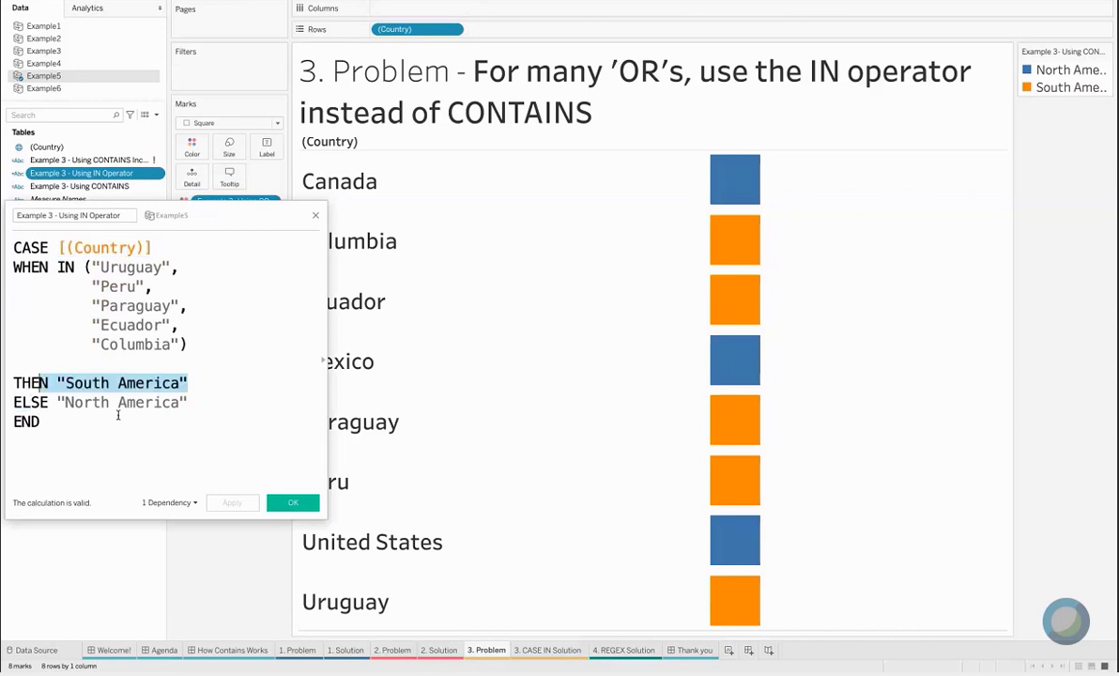
pyautogui.click(318, 212)
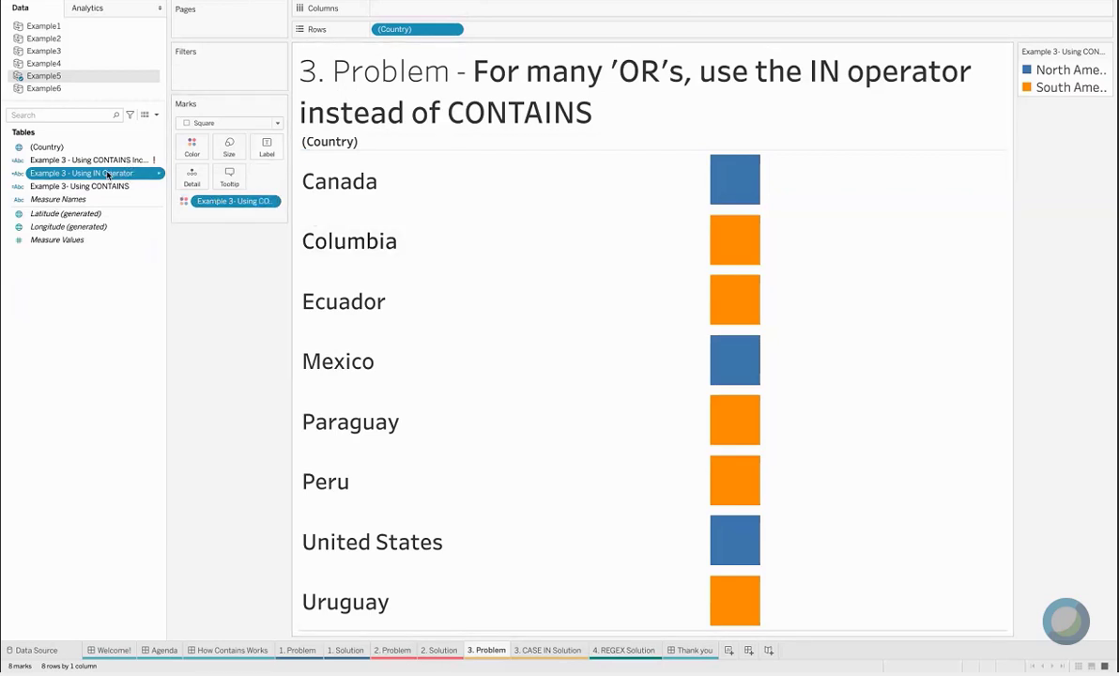
# Add 'Example 3 - Using IN Operator' to Rows and highlight the North America and South America groups
pyautogui.moveTo(107, 169); pyautogui.dragTo(374, 31)
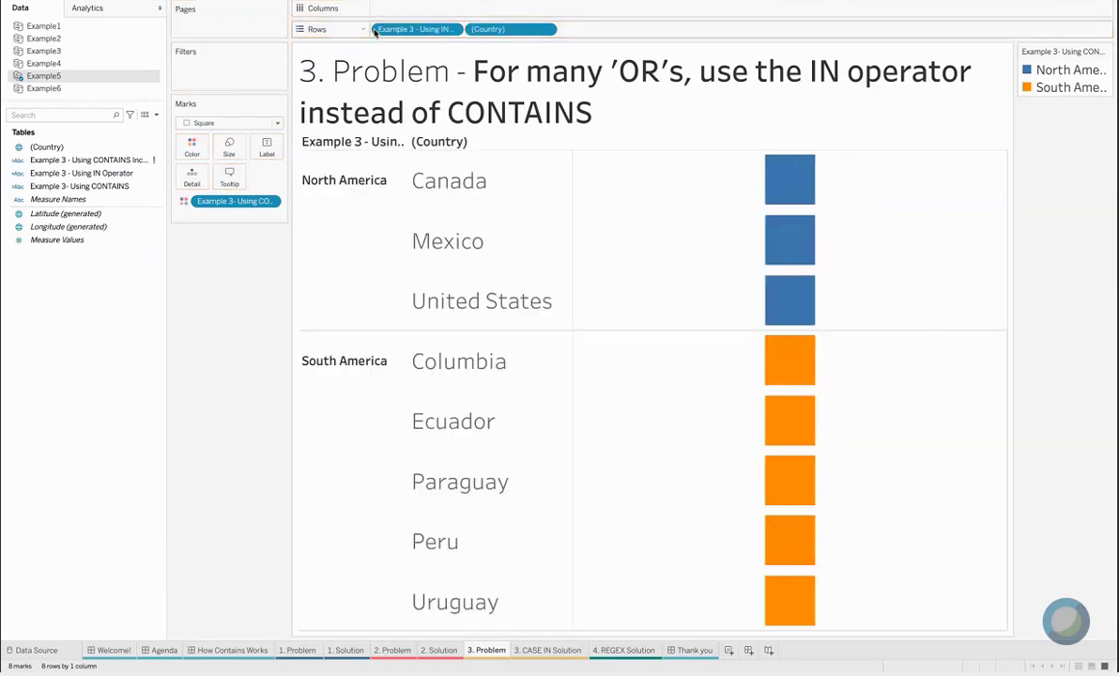
pyautogui.click(345, 181)
pyautogui.click(1069, 73)
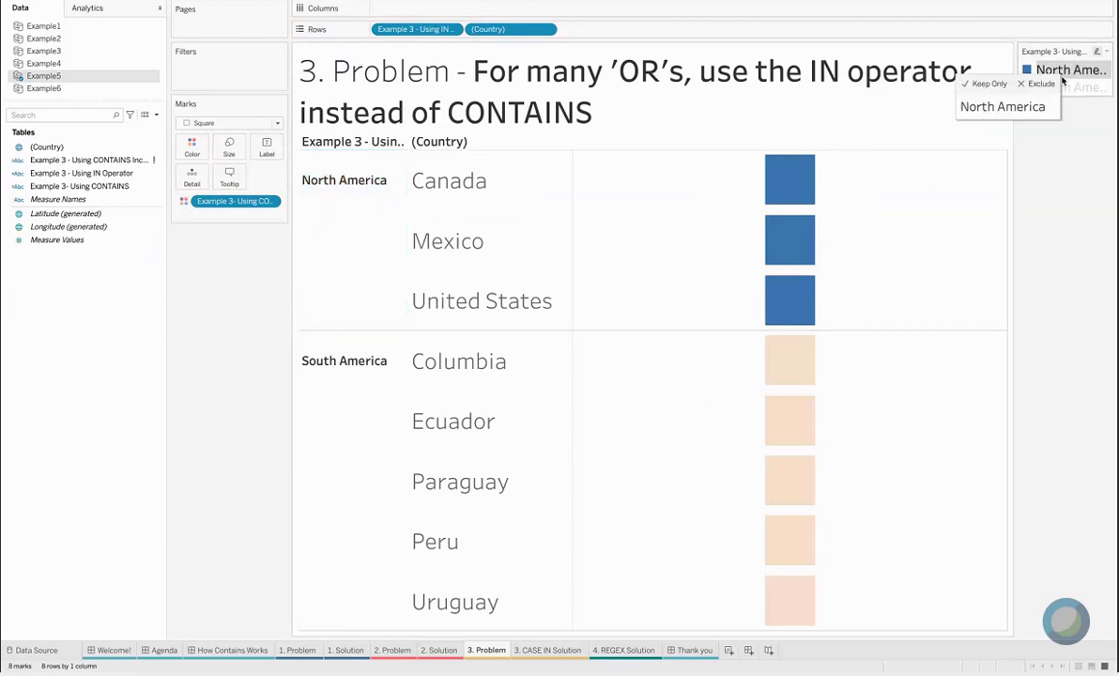
pyautogui.press('Escape')
pyautogui.click(308, 371)
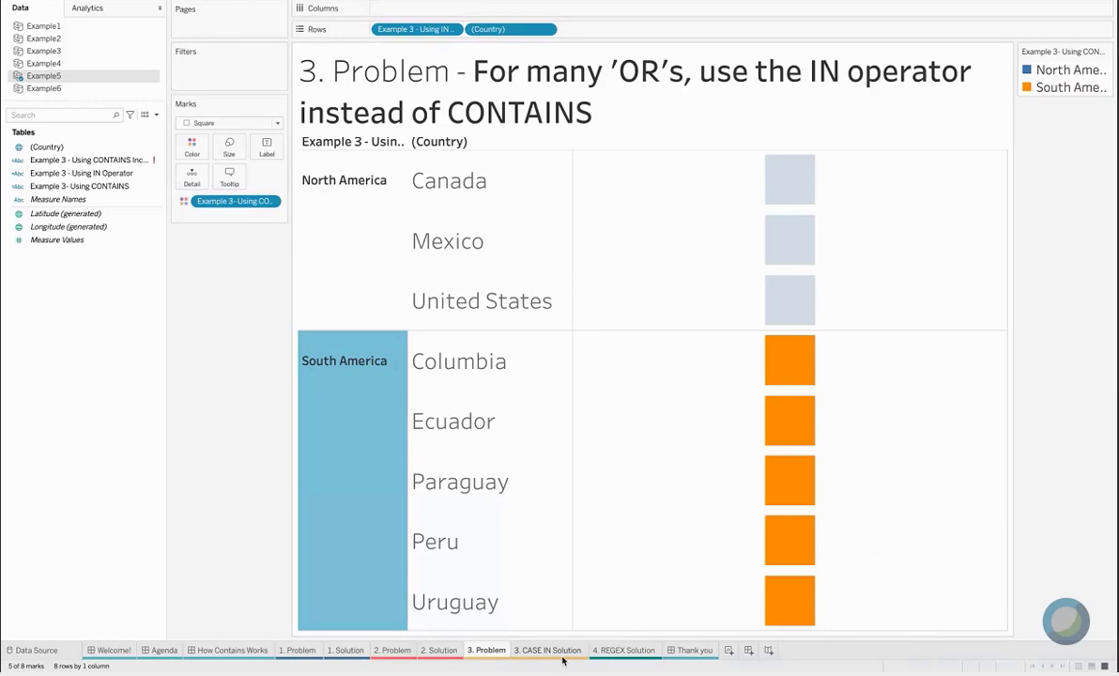
# Open '4. REGEX Solution', clear the row 2 selection, and inspect the extracted /ja-jp/, /de-de/, /fr-fr/ codes
pyautogui.click(623, 650)
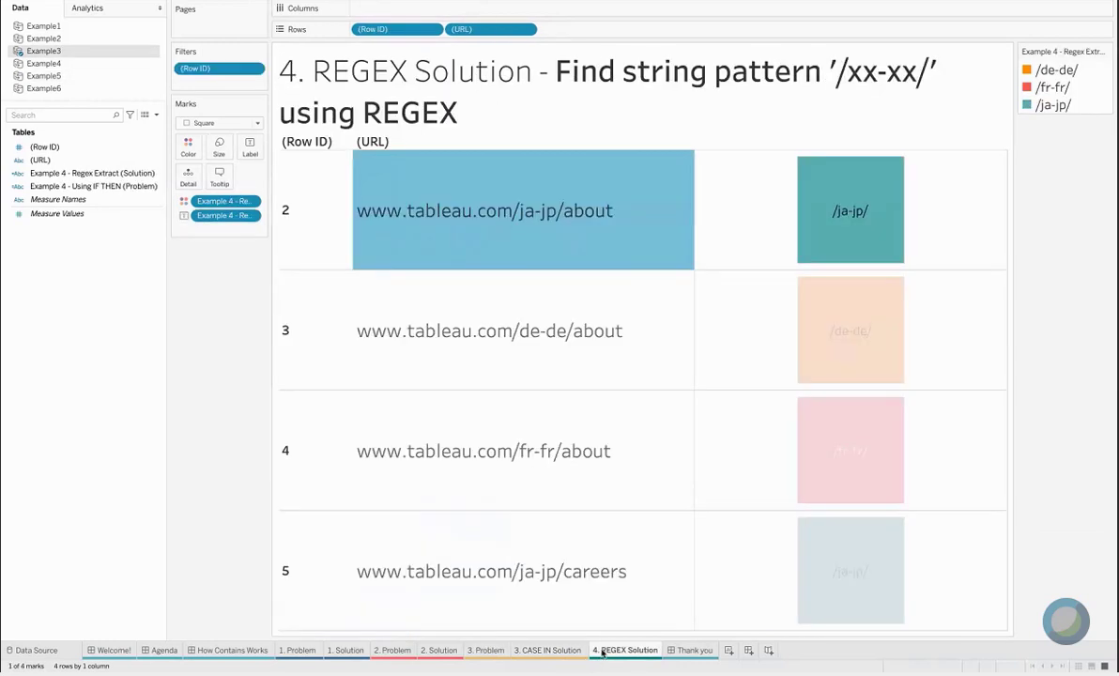
pyautogui.click(624, 239)
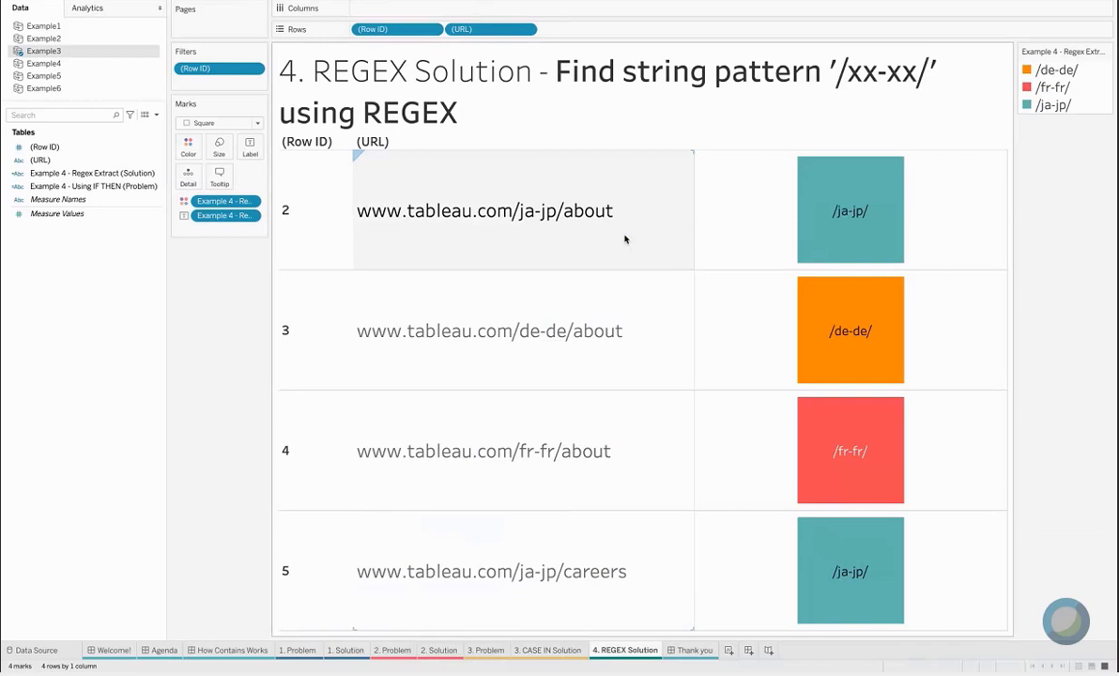
pyautogui.moveTo(850, 252)
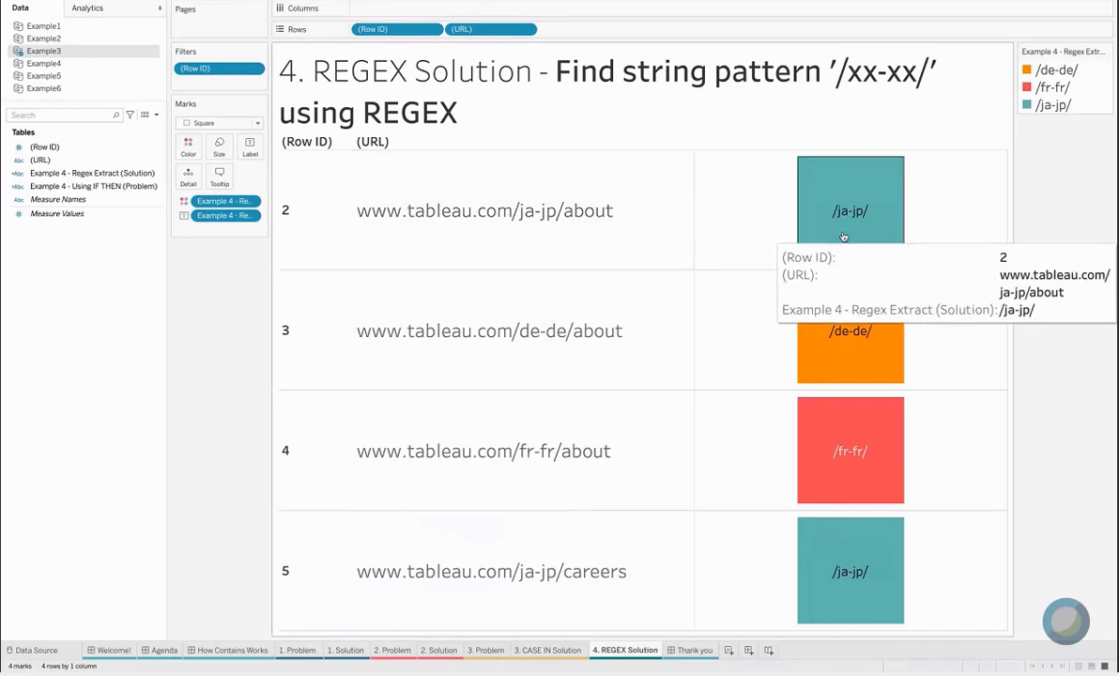
pyautogui.moveTo(841, 362)
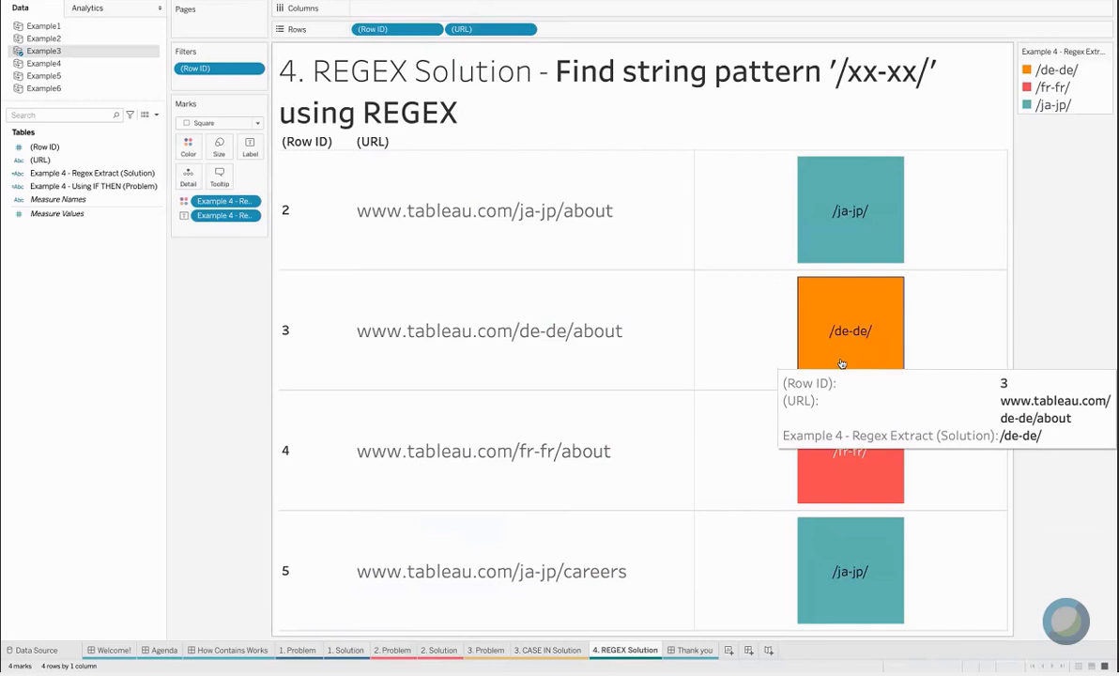
pyautogui.click(151, 173)
pyautogui.click(141, 186)
pyautogui.click(159, 186)
pyautogui.click(188, 250)
pyautogui.moveTo(326, 517); pyautogui.dragTo(440, 557)
pyautogui.scroll(3, 411, 470)
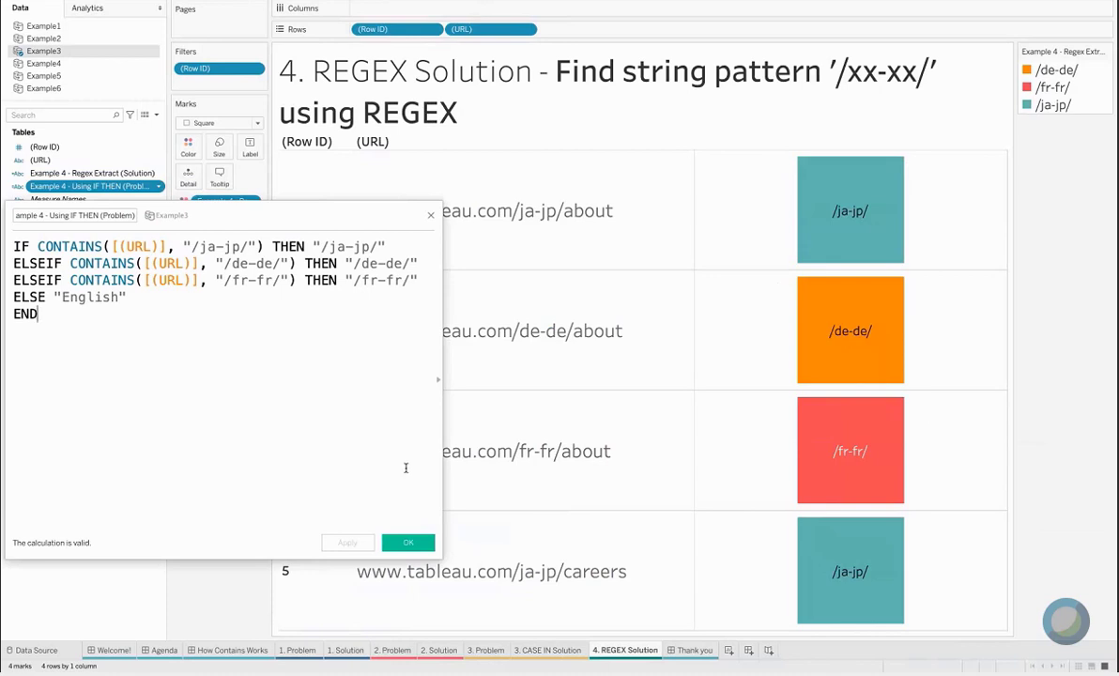
pyautogui.moveTo(191, 246); pyautogui.dragTo(247, 242)
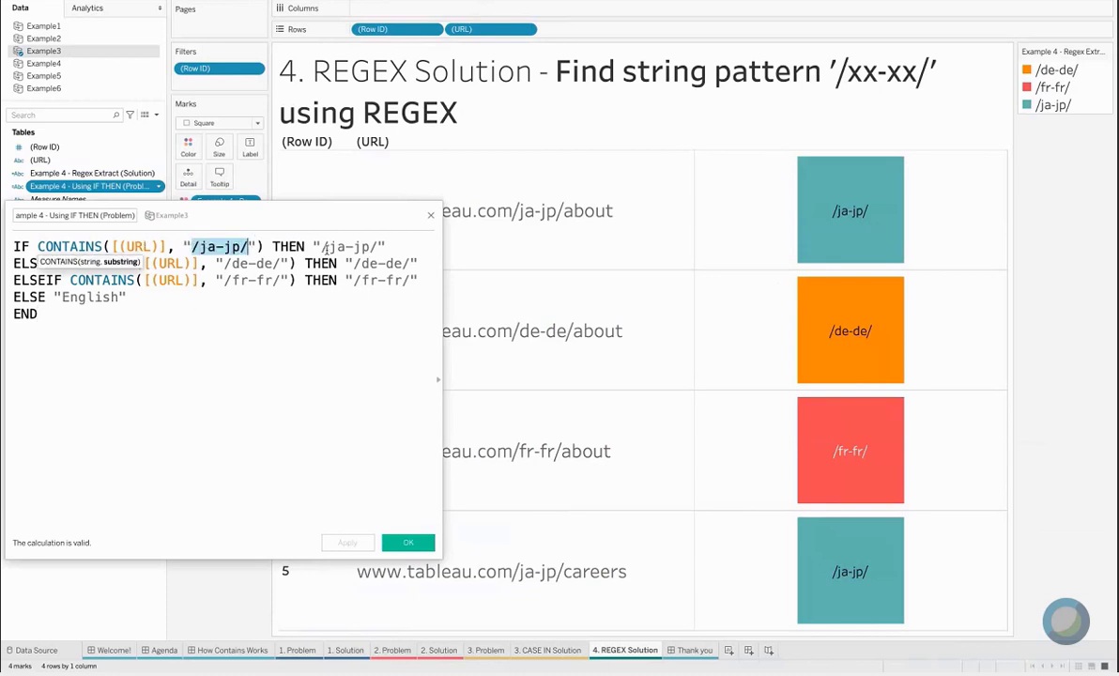
pyautogui.moveTo(321, 246); pyautogui.dragTo(380, 246)
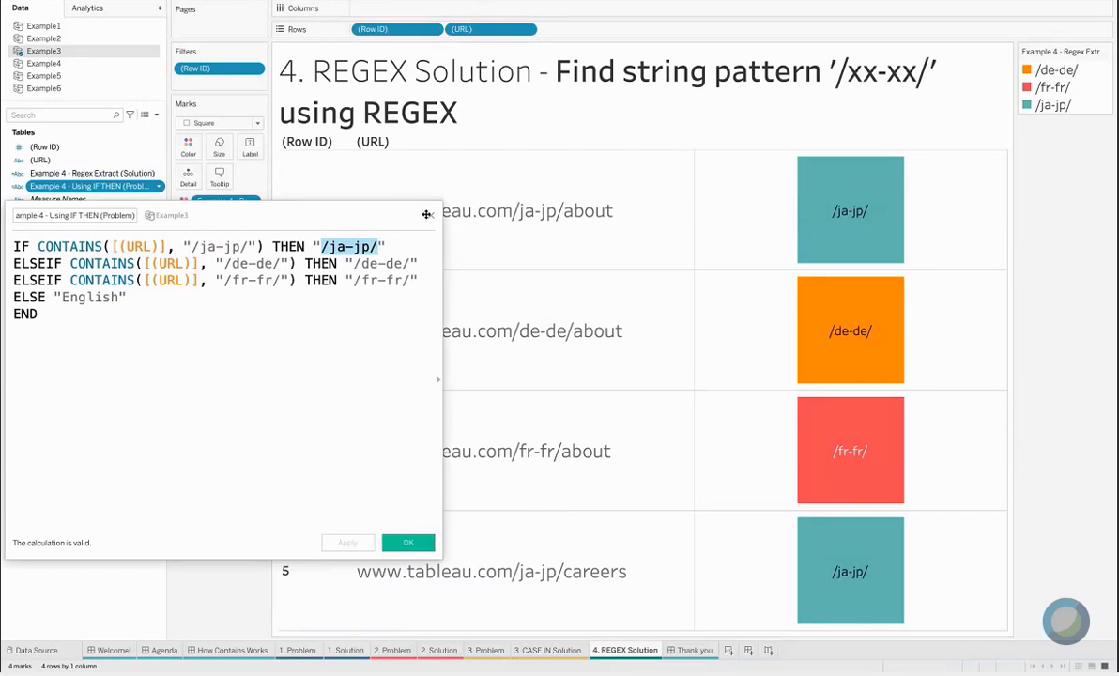
pyautogui.click(430, 215)
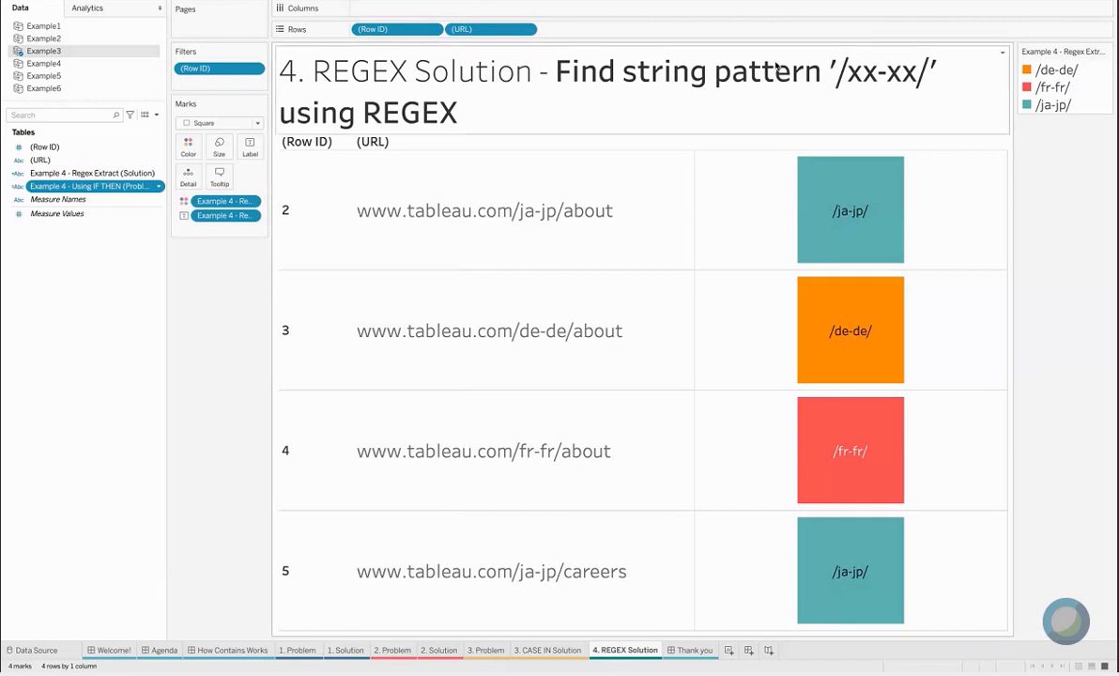
pyautogui.moveTo(803, 197)
pyautogui.rightClick(162, 173)
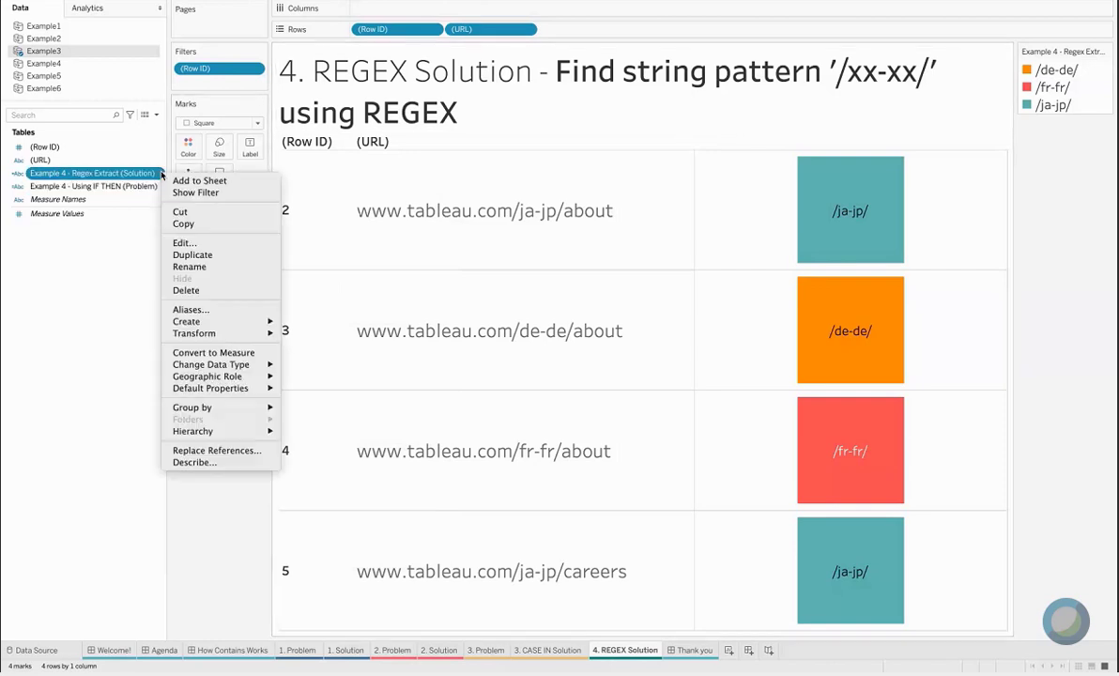
pyautogui.click(200, 243)
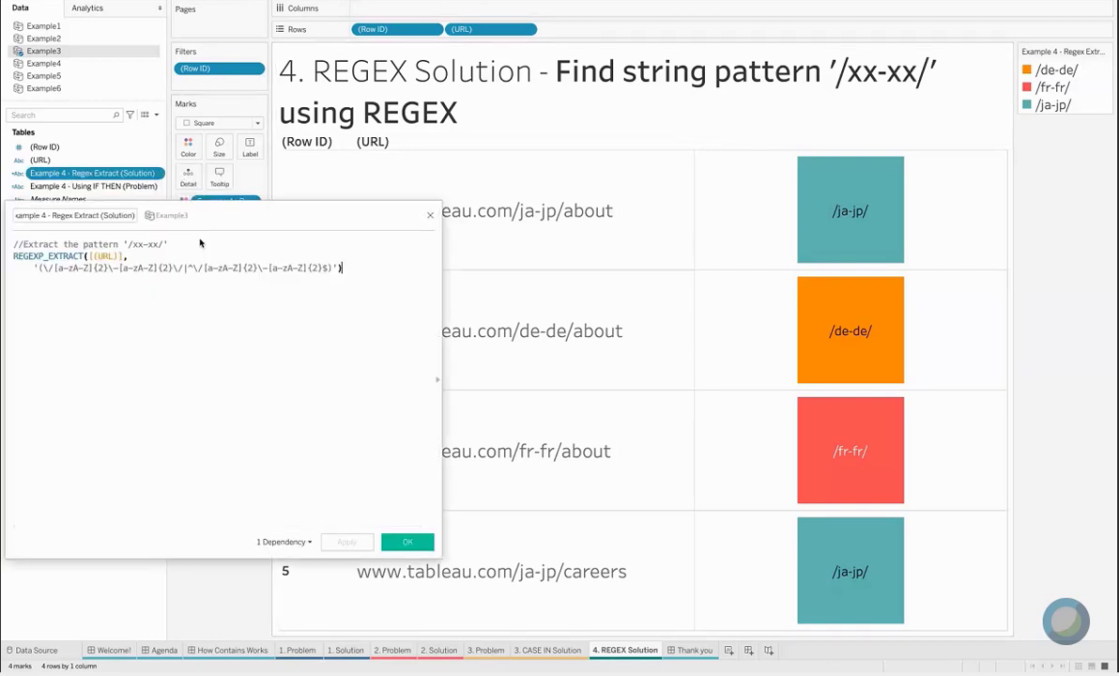
pyautogui.keyDown('ctrl'); pyautogui.scroll(2, 199, 242); pyautogui.keyUp('ctrl')
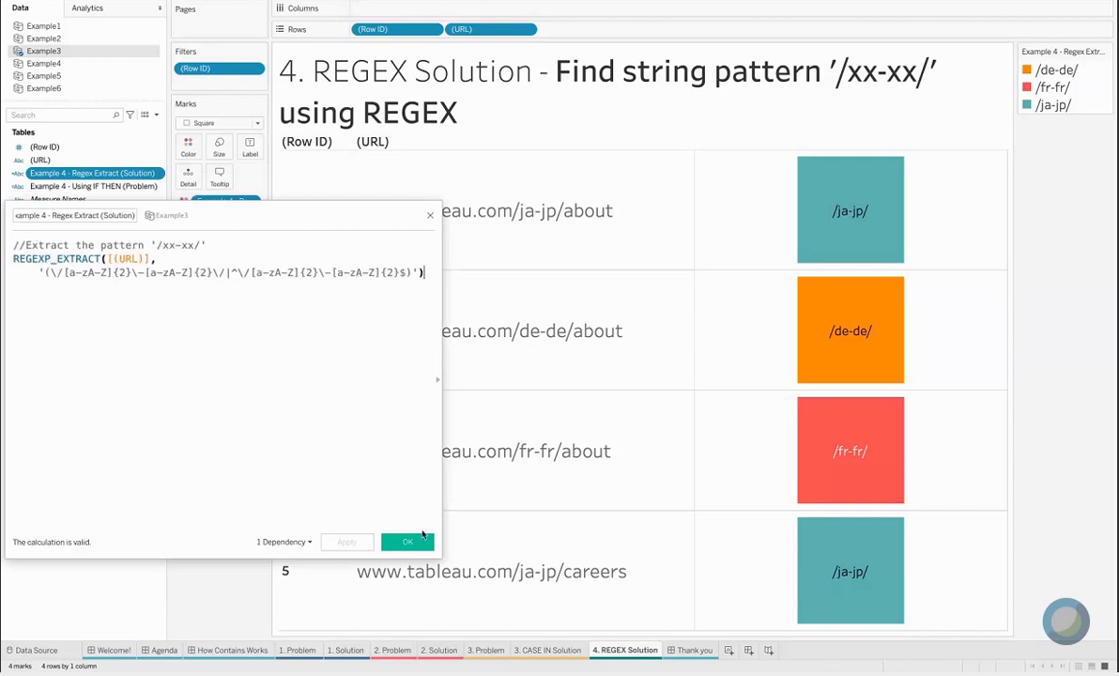
pyautogui.moveTo(439, 552); pyautogui.dragTo(700, 531)
pyautogui.keyDown('ctrl'); pyautogui.scroll(2, 700, 531); pyautogui.keyUp('ctrl')
pyautogui.keyDown('ctrl'); pyautogui.scroll(3, 702, 533); pyautogui.keyUp('ctrl')
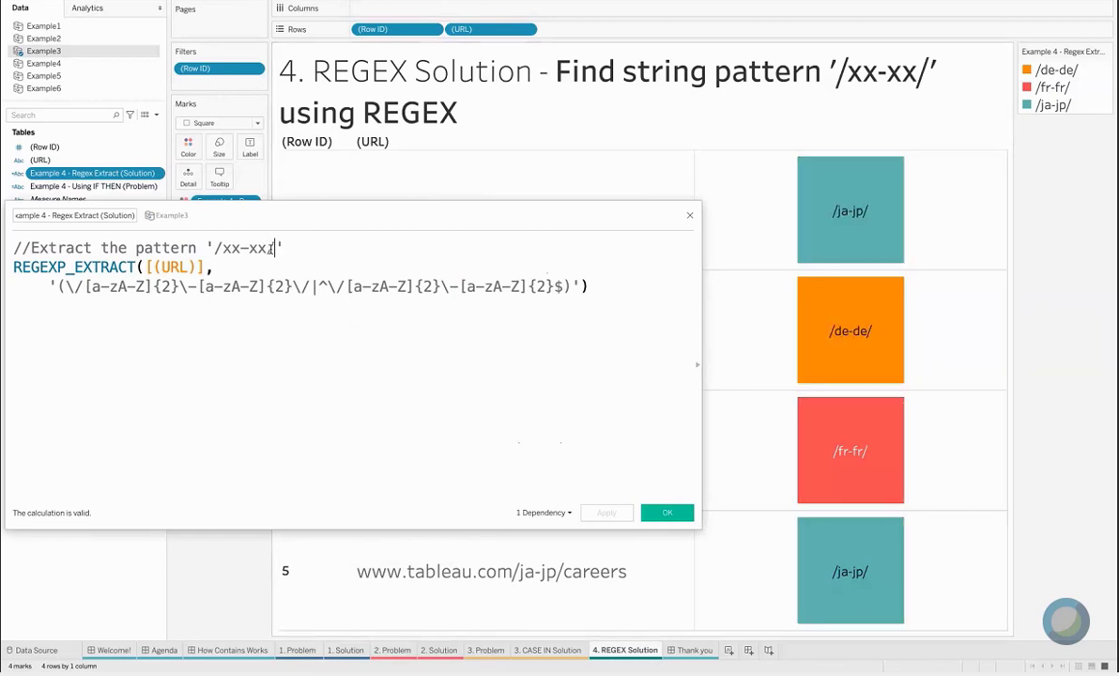
pyautogui.moveTo(273, 248); pyautogui.dragTo(214, 248)
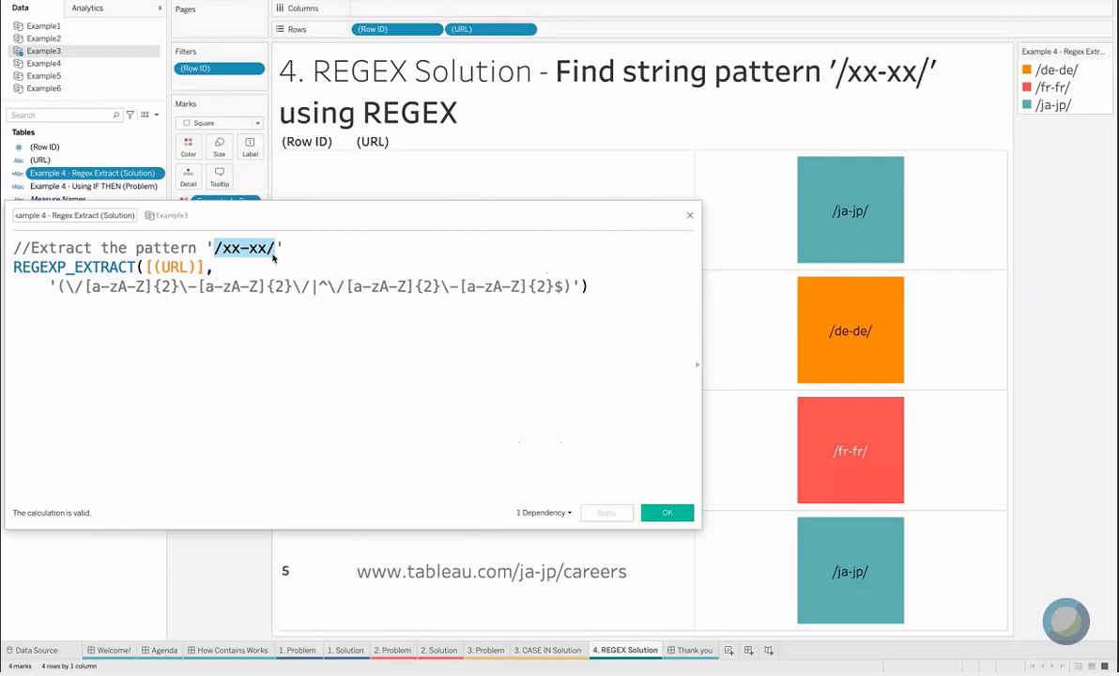
pyautogui.moveTo(56, 285); pyautogui.dragTo(570, 287)
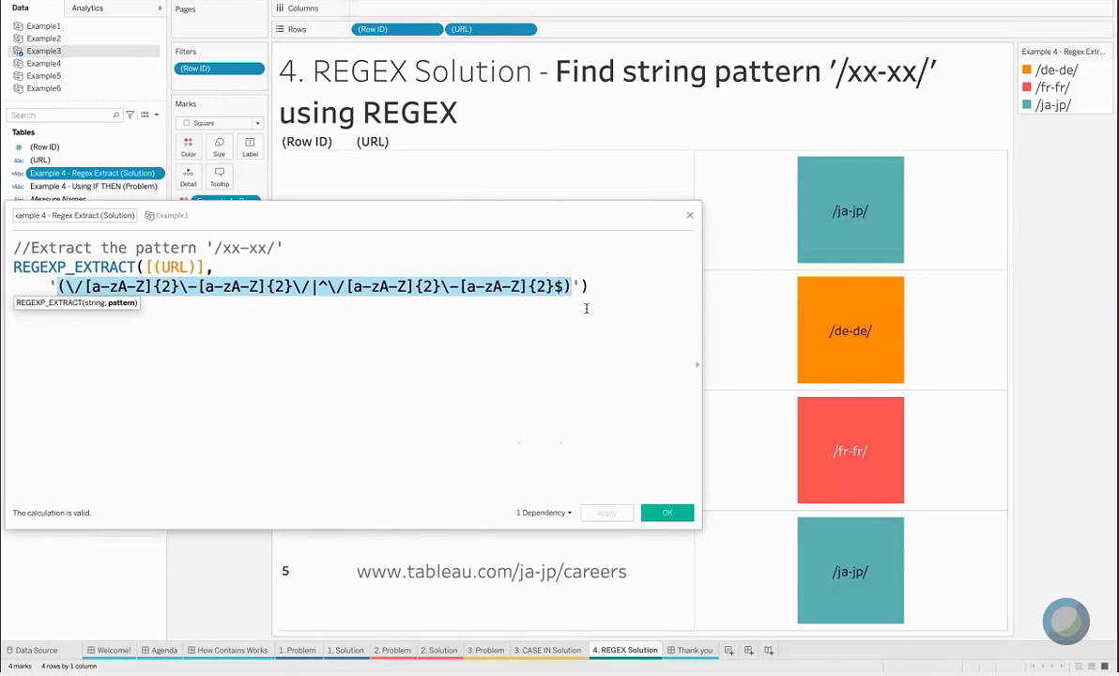
pyautogui.click(585, 306)
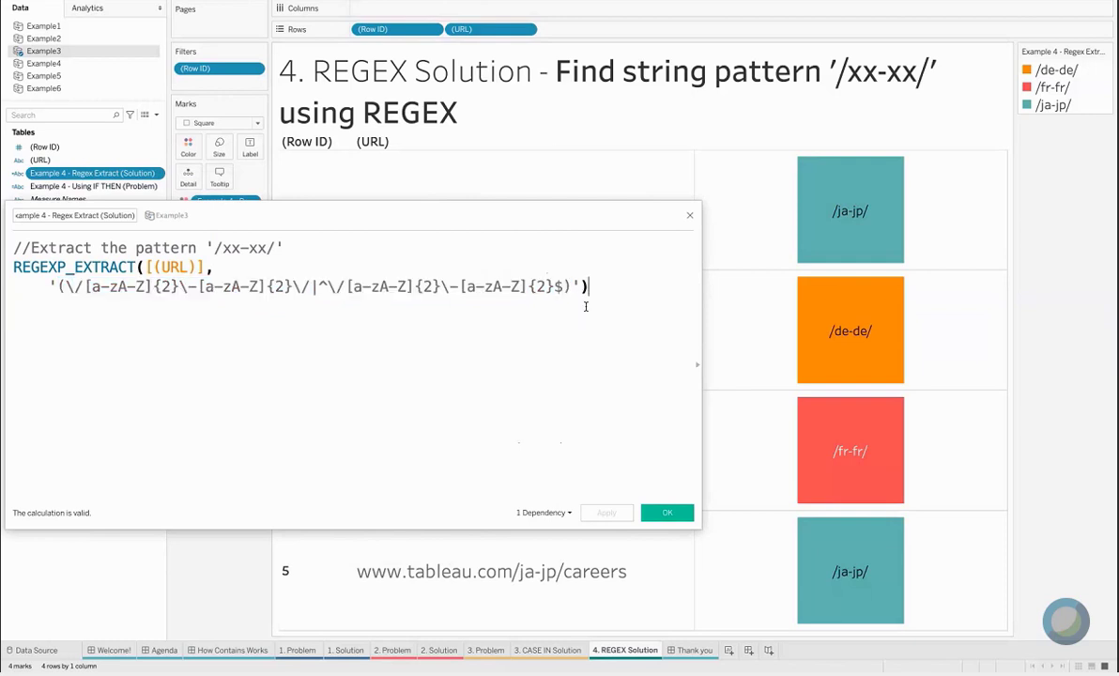
pyautogui.moveTo(585, 306); pyautogui.dragTo(13, 266)
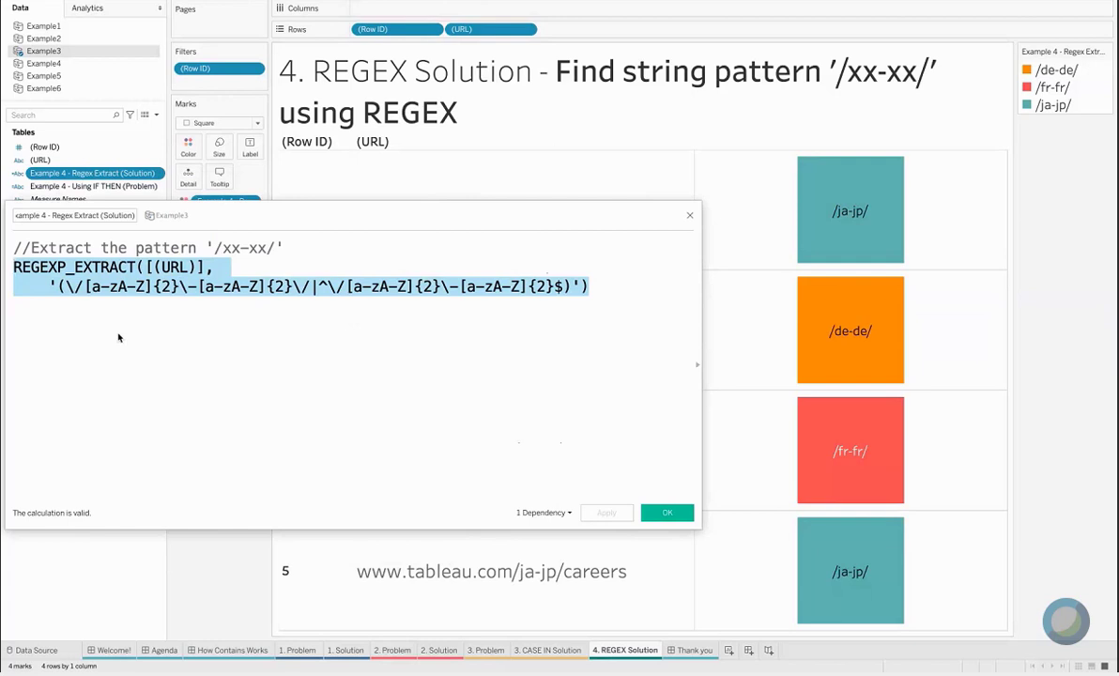
pyautogui.click(689, 215)
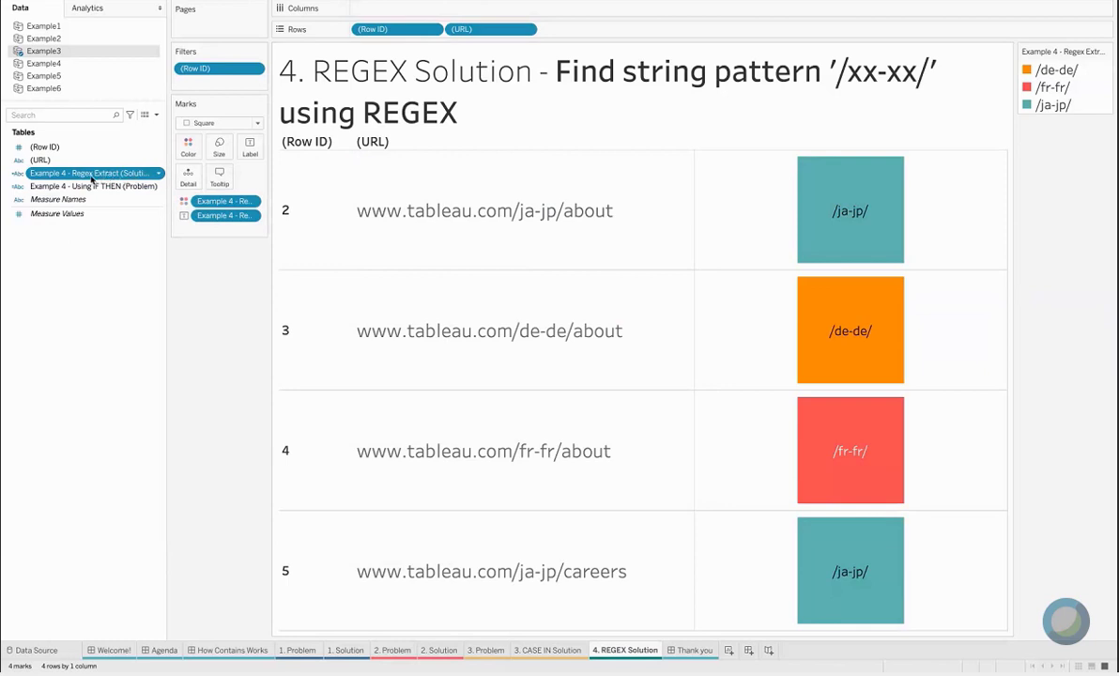
pyautogui.moveTo(871, 326)
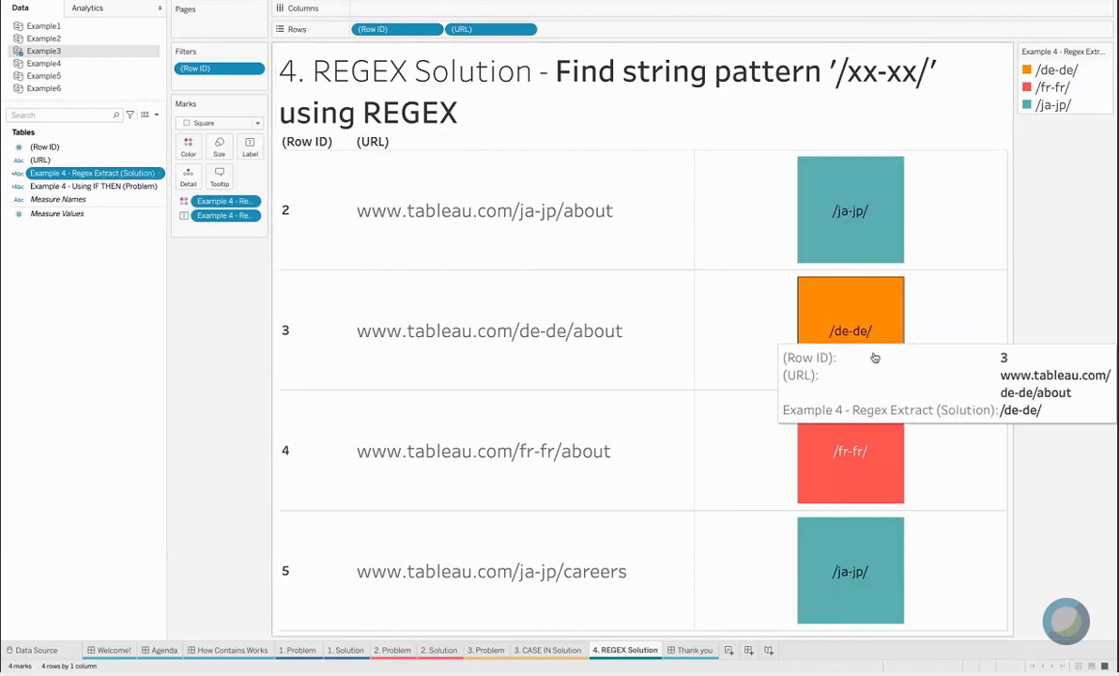
pyautogui.moveTo(867, 414)
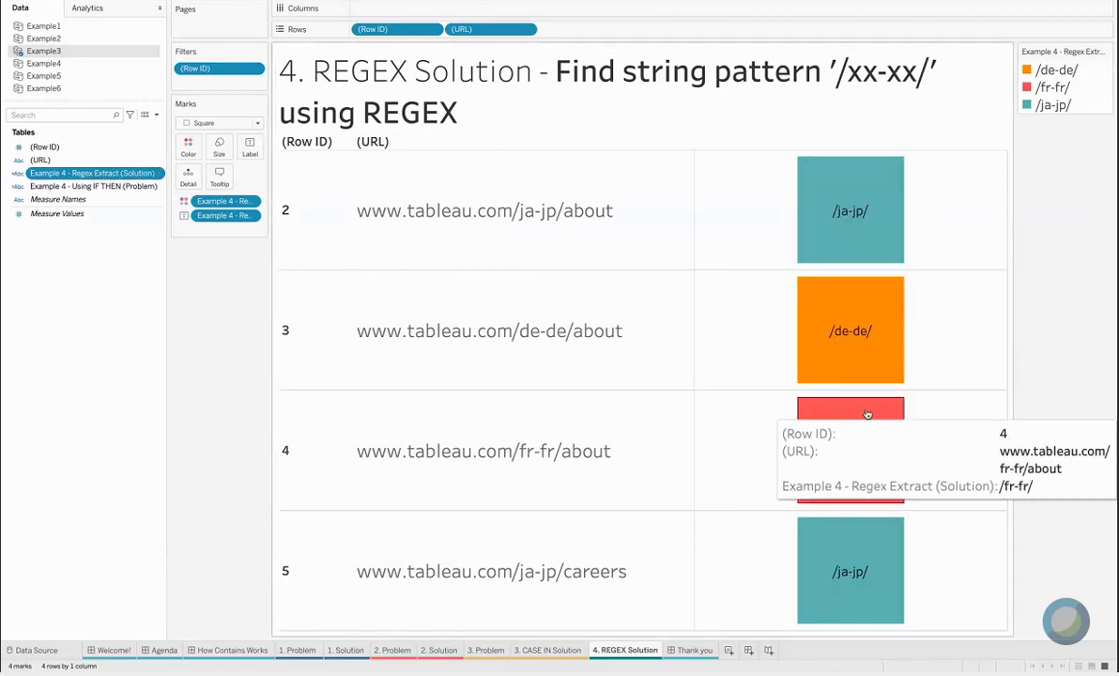
# Show the closing 'Thank you!' dashboard, the final tab after the REGEX Solution sheet
pyautogui.click(698, 651)
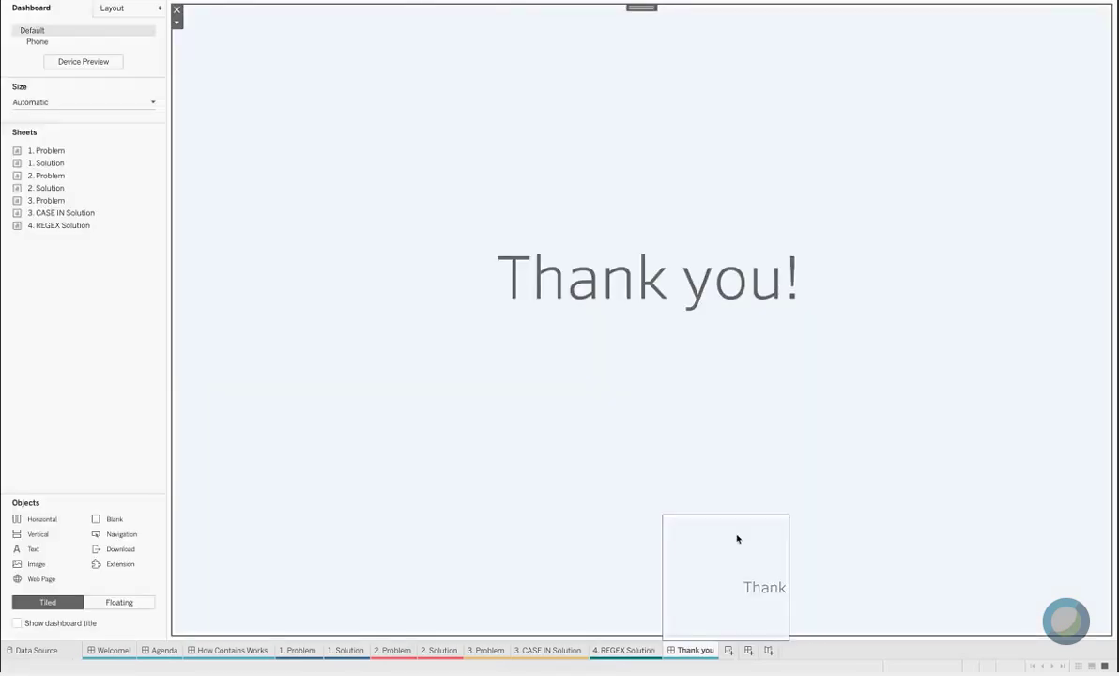